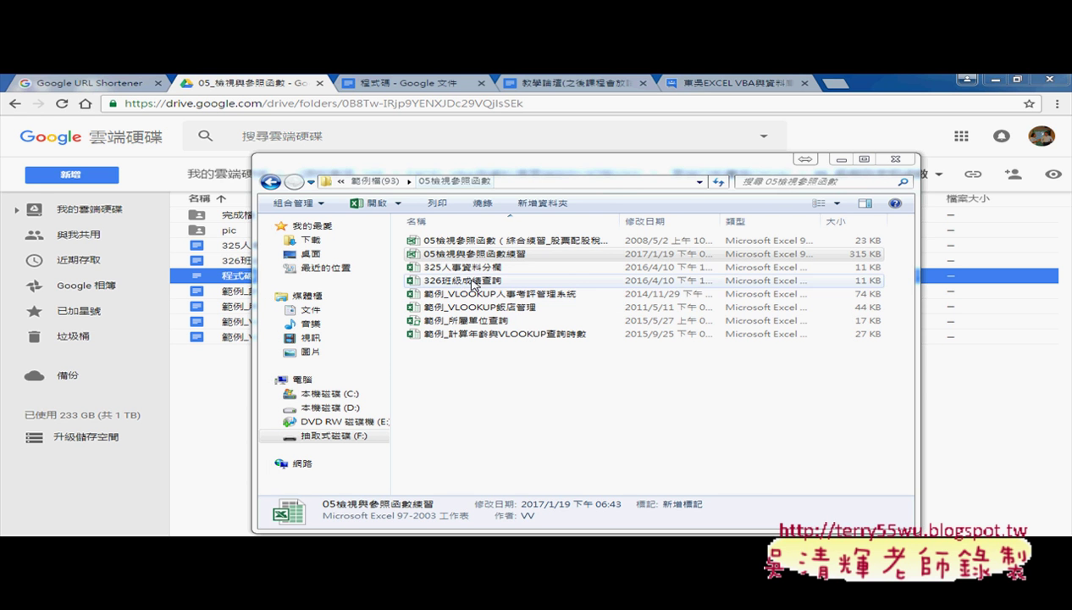
# Browse the 05檢視參照函數 workbooks and open 範例_計算年齡與VLOOKUP查詢時數.
pyautogui.click(491, 306)
pyautogui.click(502, 336)
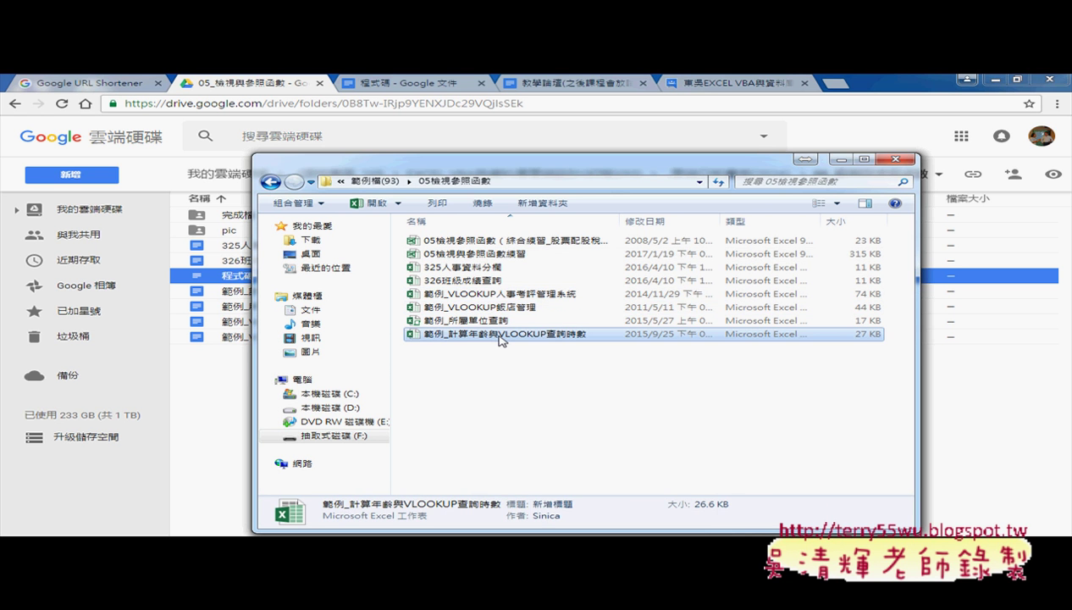
pyautogui.click(500, 293)
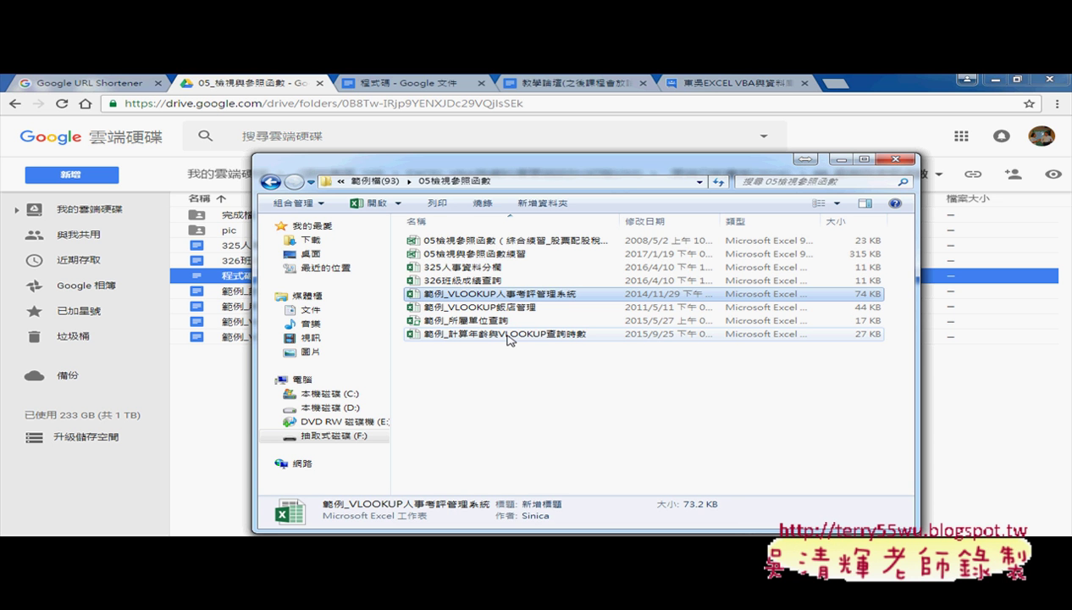
pyautogui.click(470, 334)
pyautogui.doubleClick(554, 336)
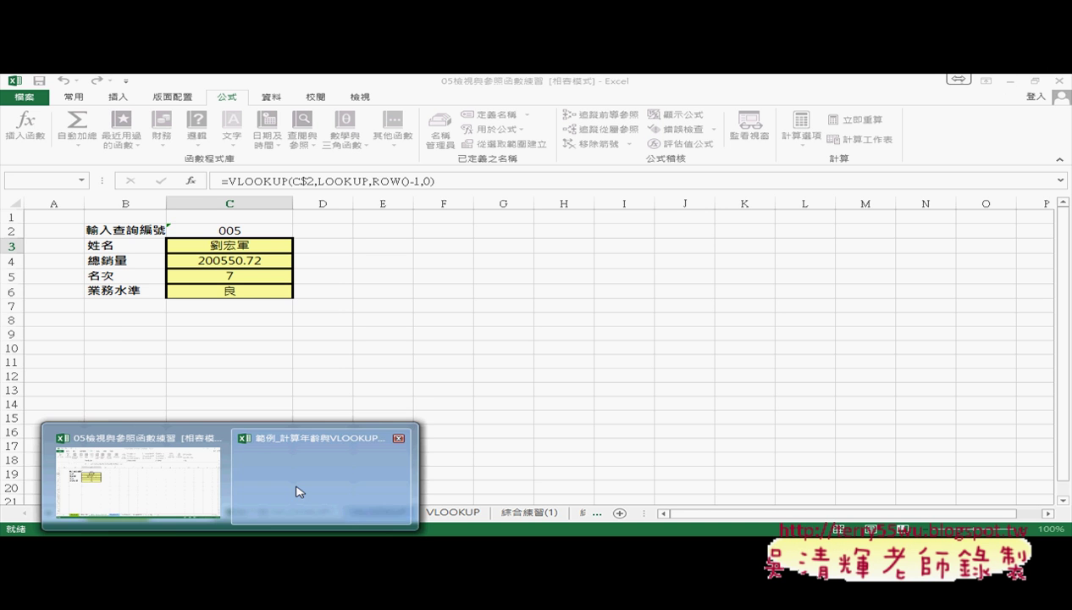
# Minimize the Excel and Chrome windows so the folder window is left on the desktop.
pyautogui.click(996, 81)
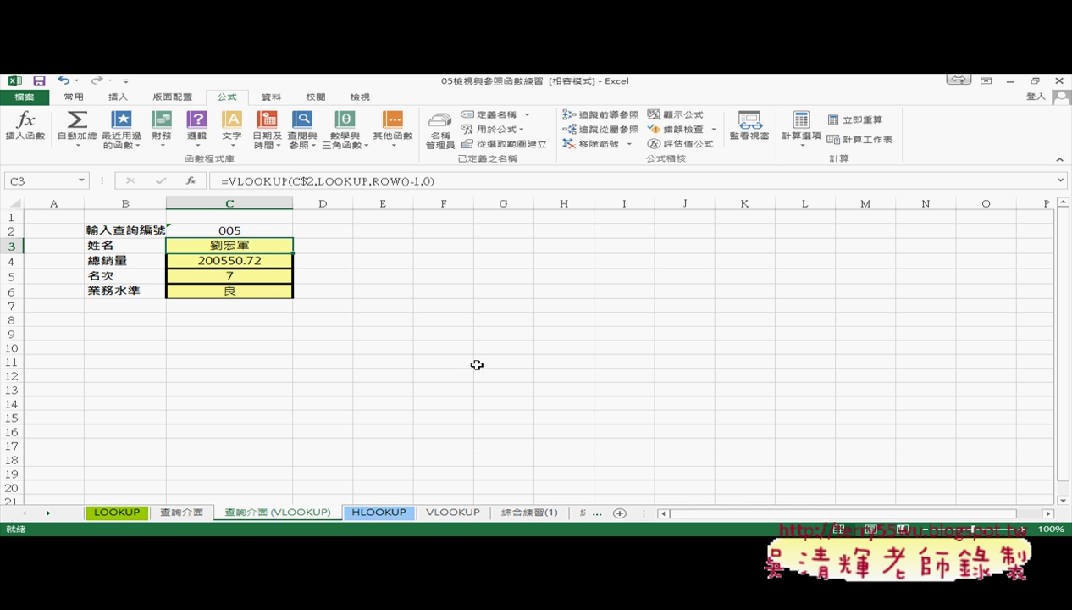
pyautogui.click(1002, 85)
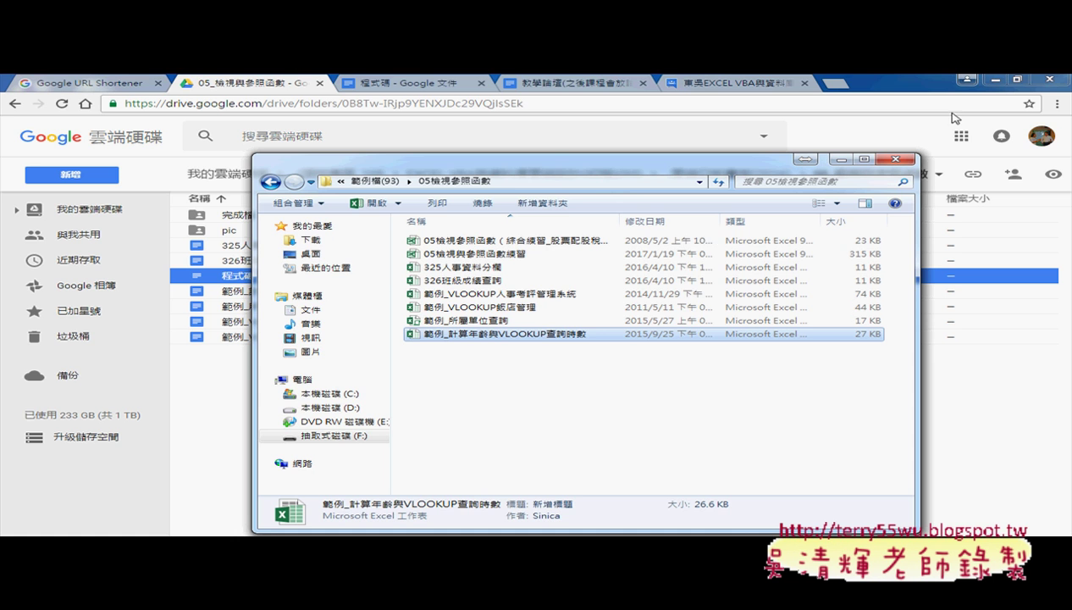
pyautogui.click(991, 81)
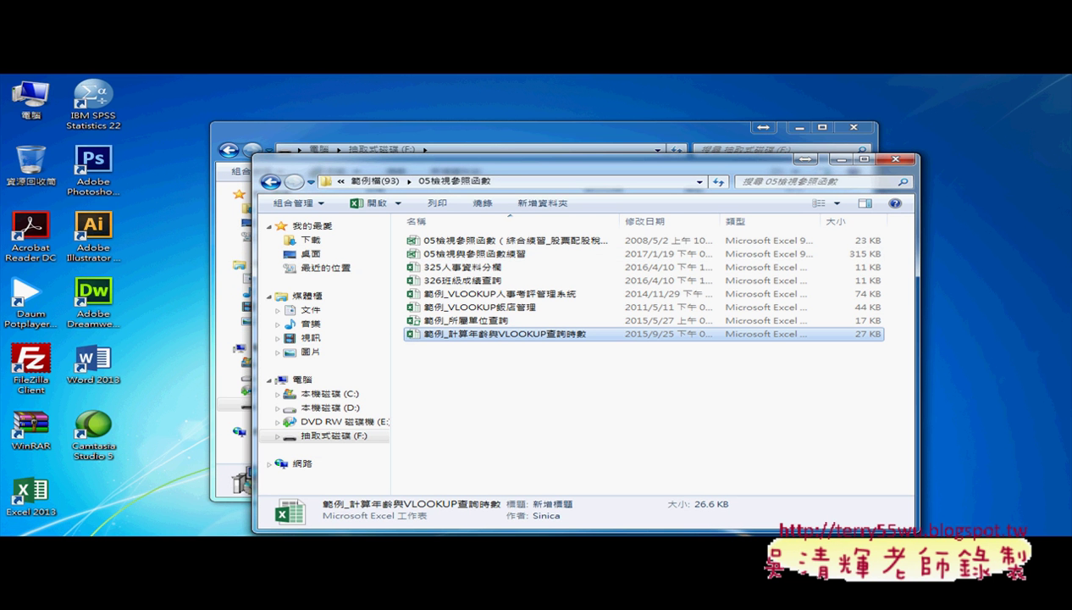
# Open 範例_計算年齡與VLOOKUP查詢時數 with editing enabled on the 開課期別 sheet.
pyautogui.doubleClick(506, 334)
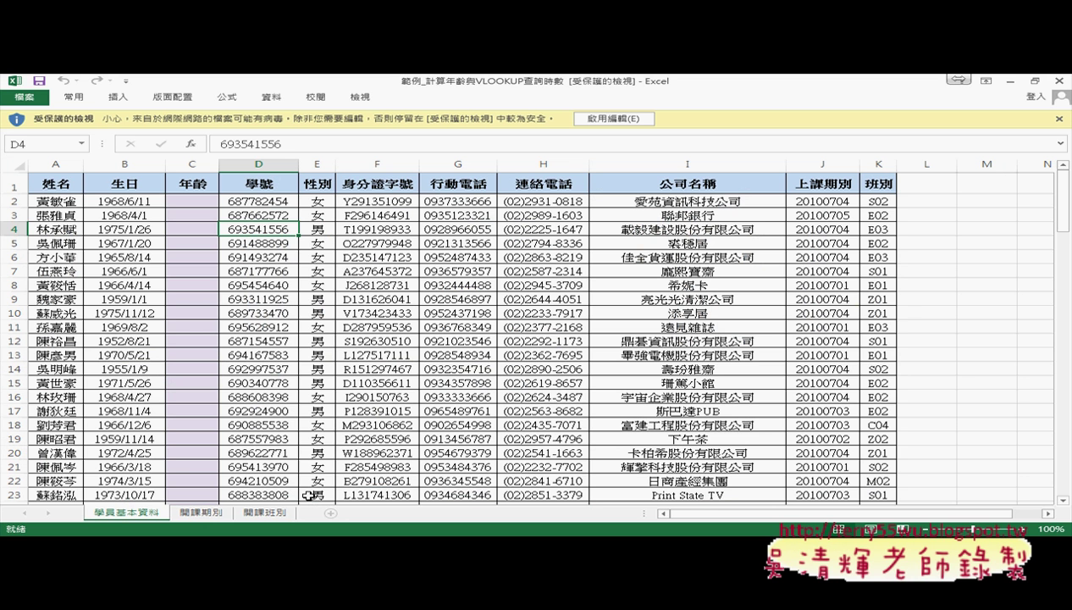
pyautogui.click(612, 117)
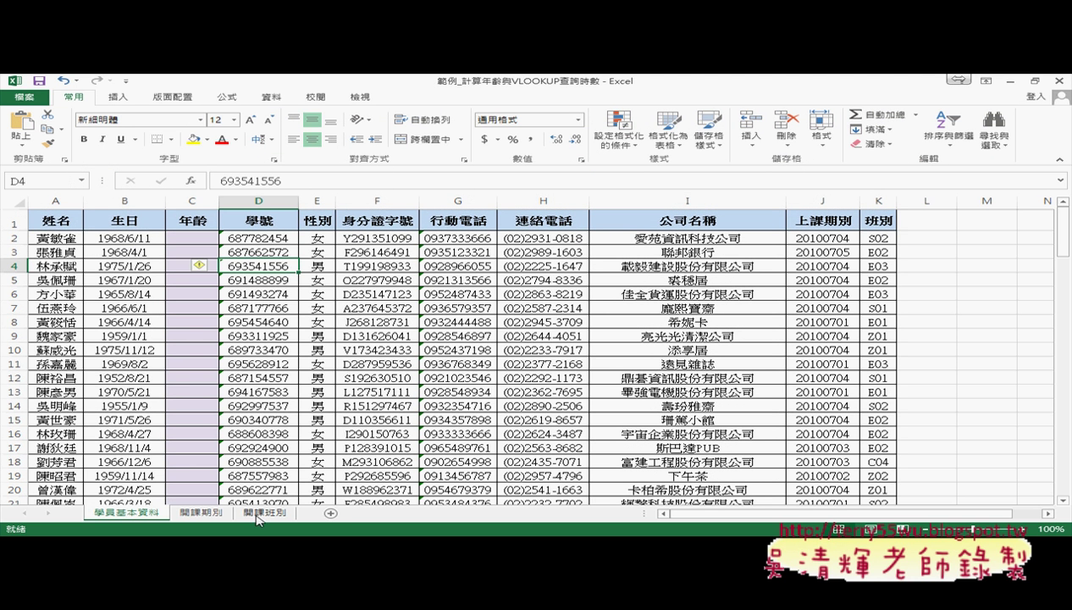
pyautogui.click(207, 513)
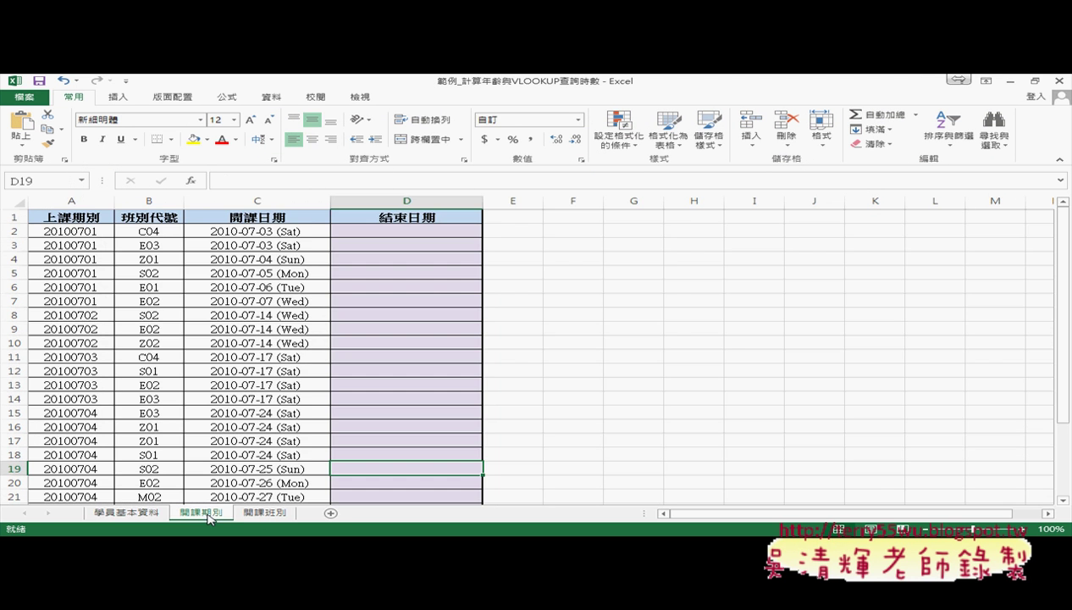
# Match class code C04 and the empty 結束日期 D2 against C04 on the 開課班別 sheet.
pyautogui.click(413, 231)
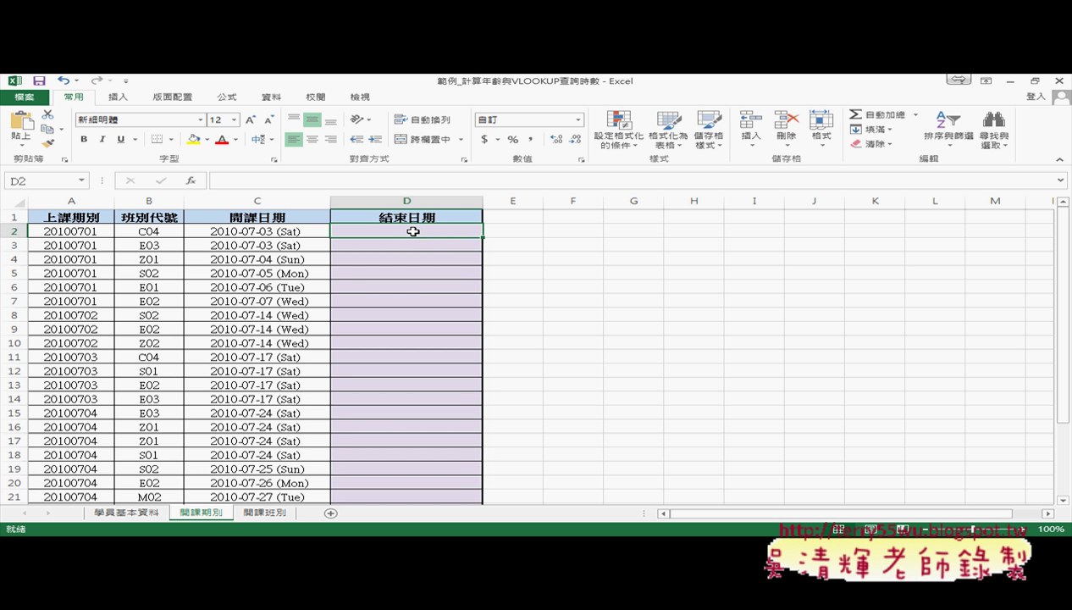
pyautogui.click(152, 232)
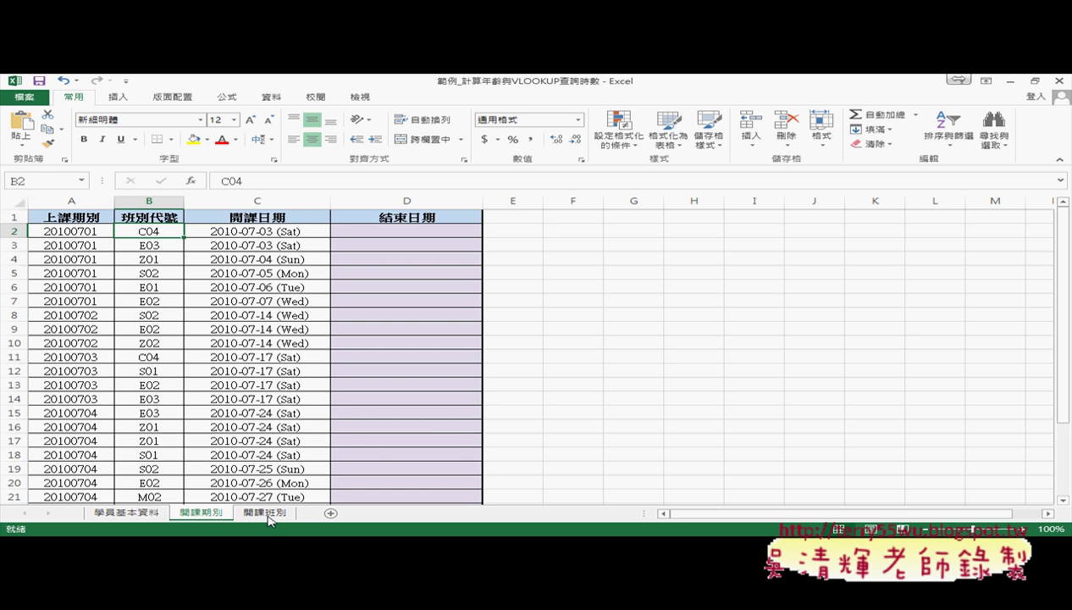
pyautogui.click(270, 519)
pyautogui.click(54, 273)
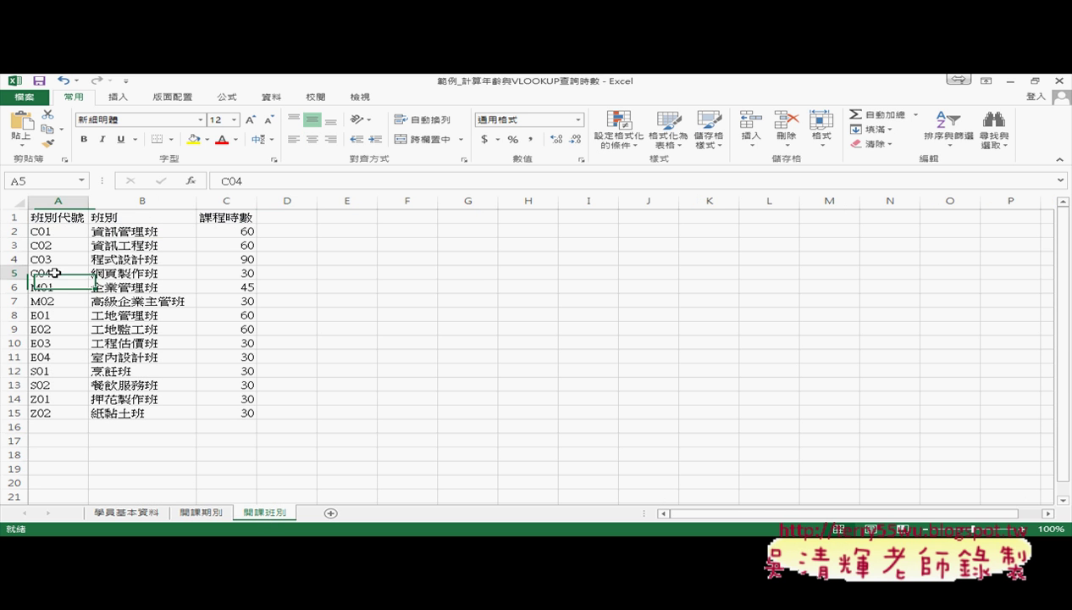
# Check C04's 30 course hours, then return to start date 2010/7/3 on 開課期別.
pyautogui.click(240, 276)
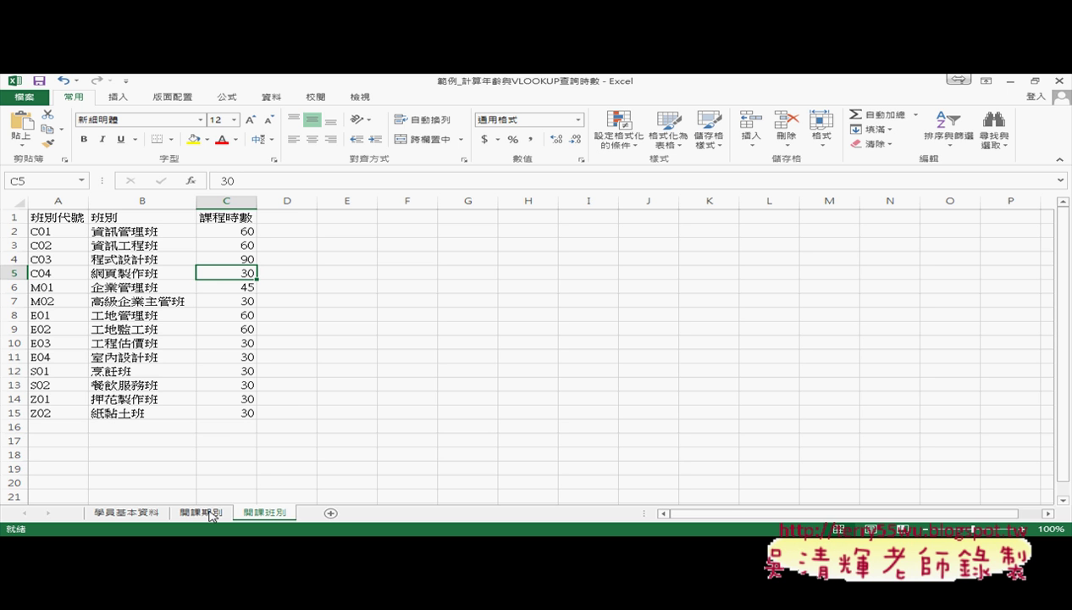
pyautogui.click(208, 512)
pyautogui.click(283, 231)
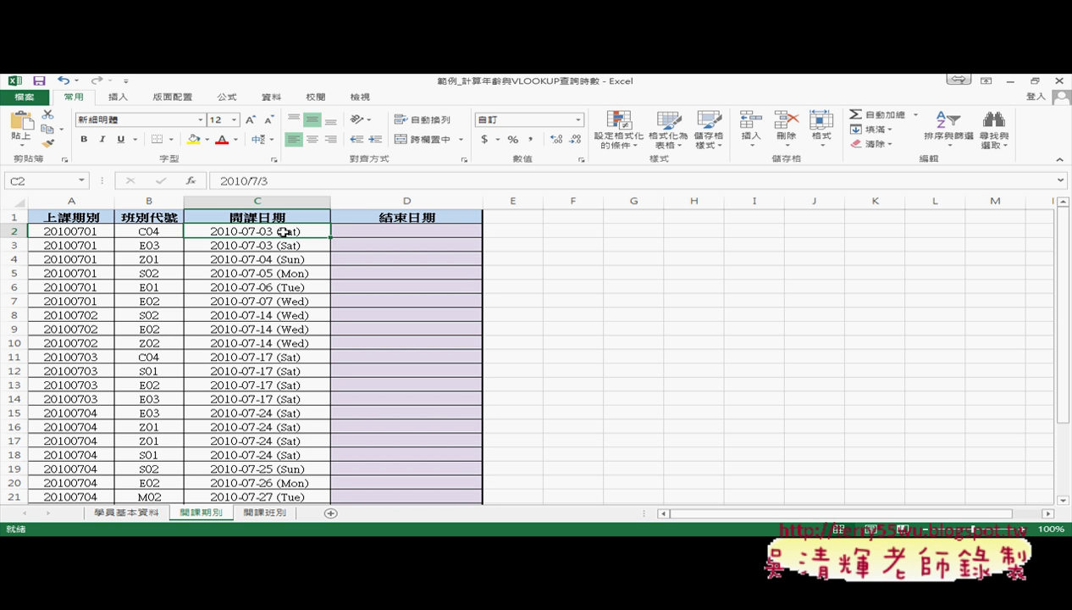
pyautogui.click(419, 235)
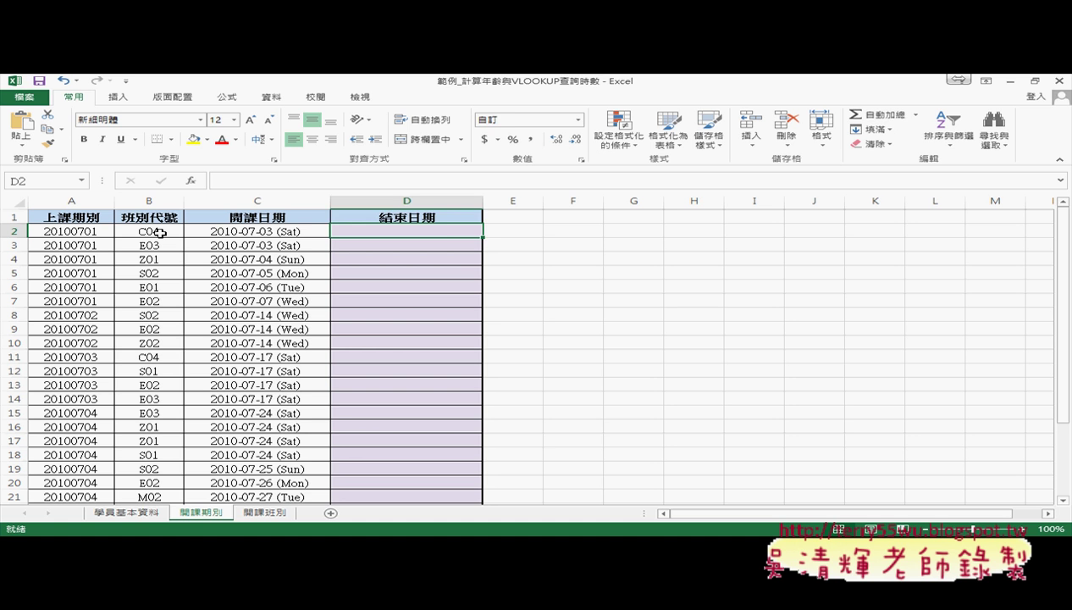
pyautogui.click(160, 233)
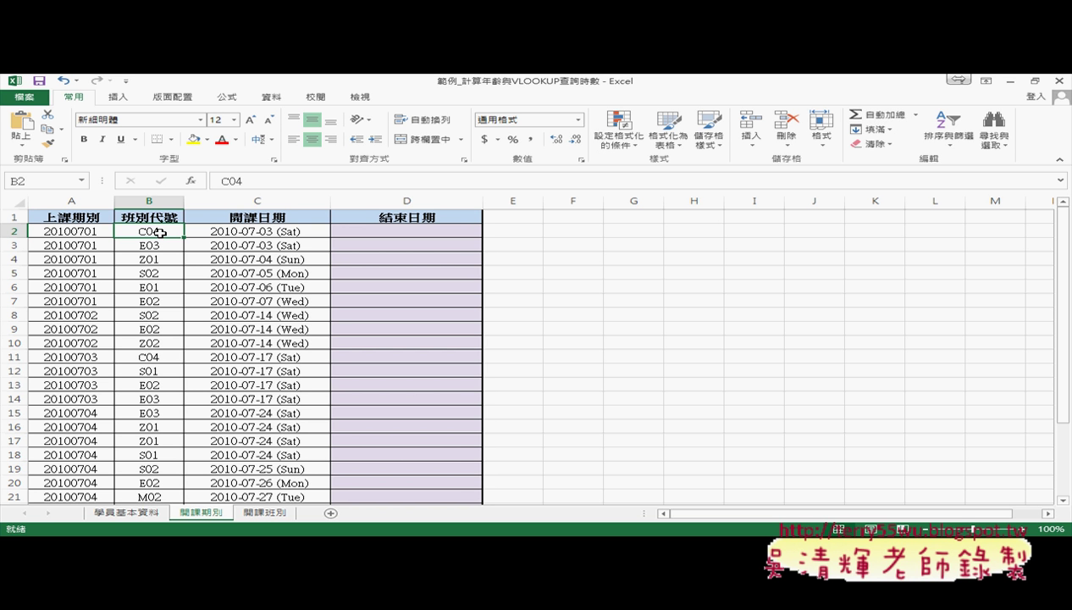
pyautogui.click(279, 231)
pyautogui.click(388, 232)
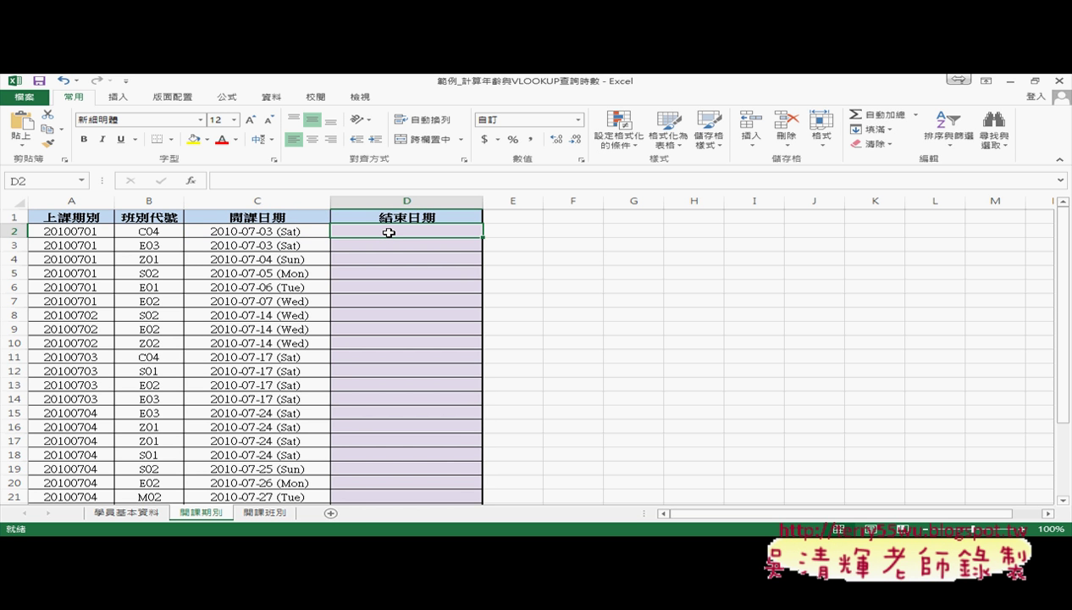
pyautogui.click(293, 232)
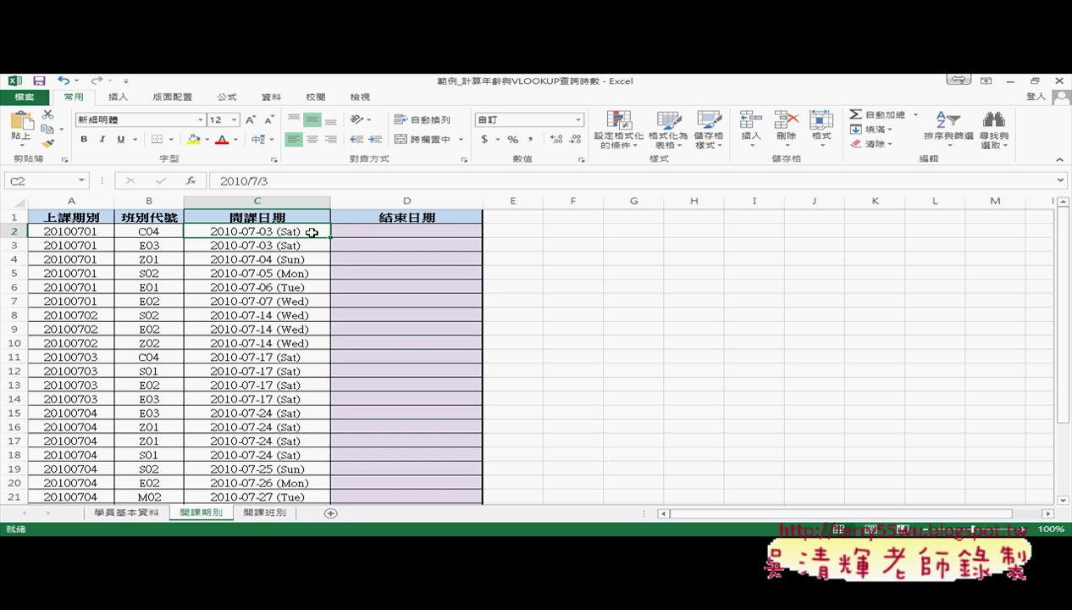
# Review C04's row on 開課期別: code B2, start date 2010/7/3 in C2, empty end date D2.
pyautogui.click(367, 232)
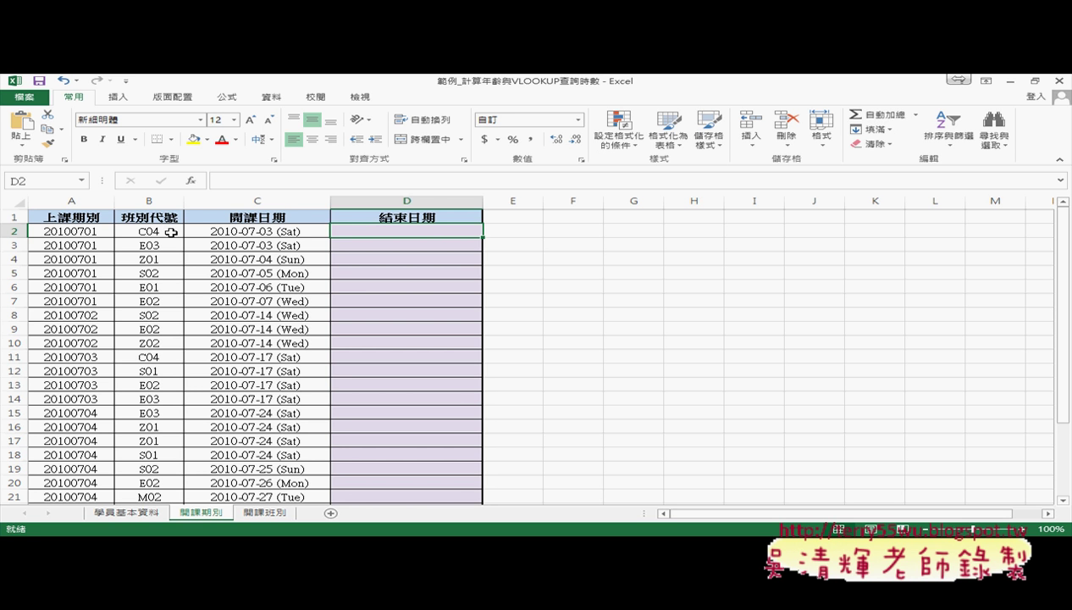
pyautogui.click(167, 232)
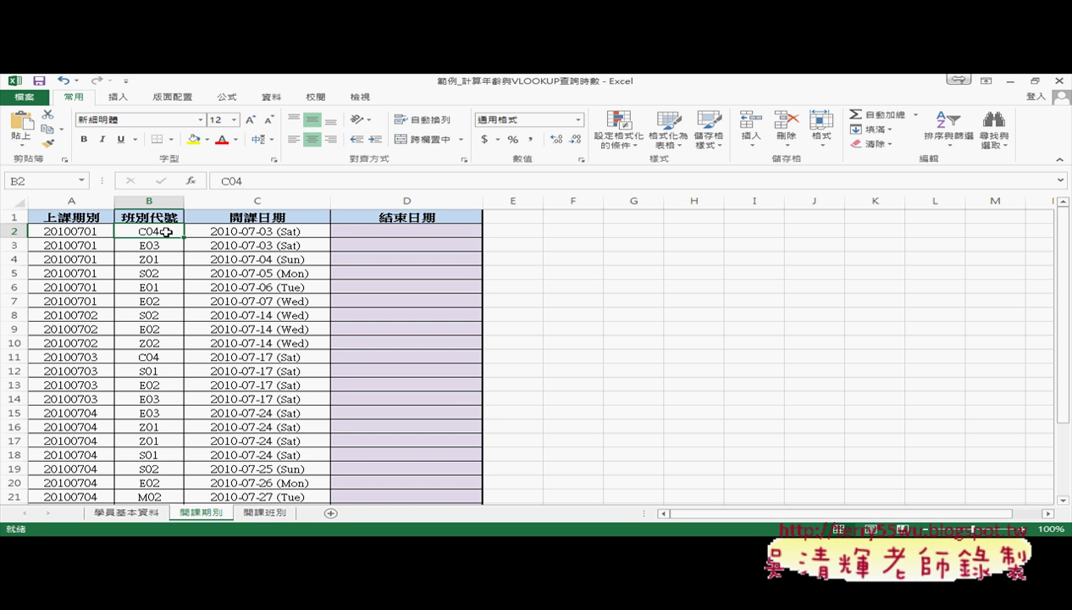
pyautogui.click(250, 230)
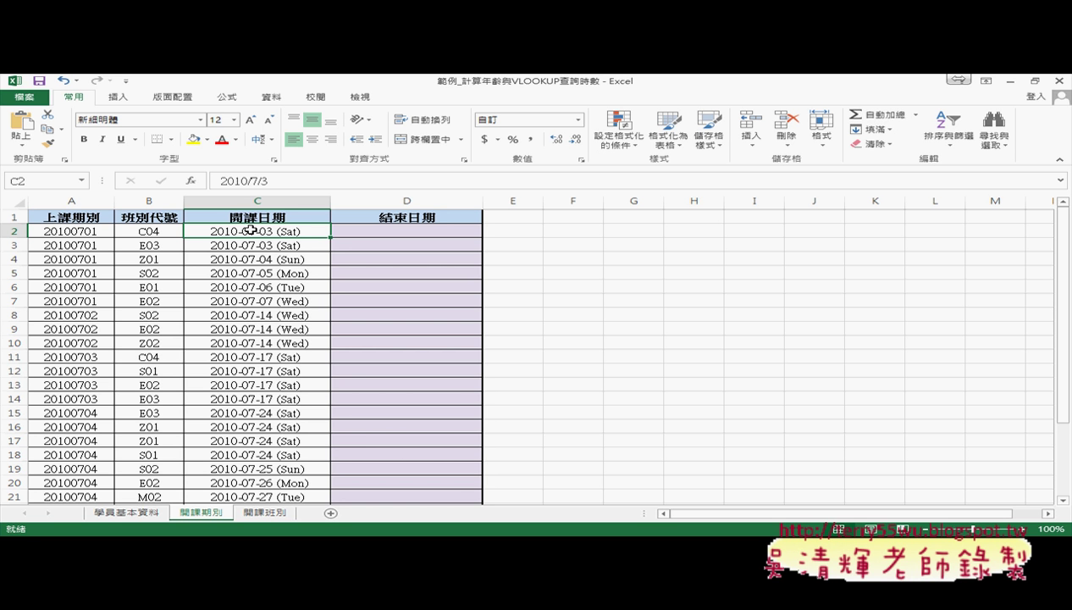
pyautogui.click(385, 230)
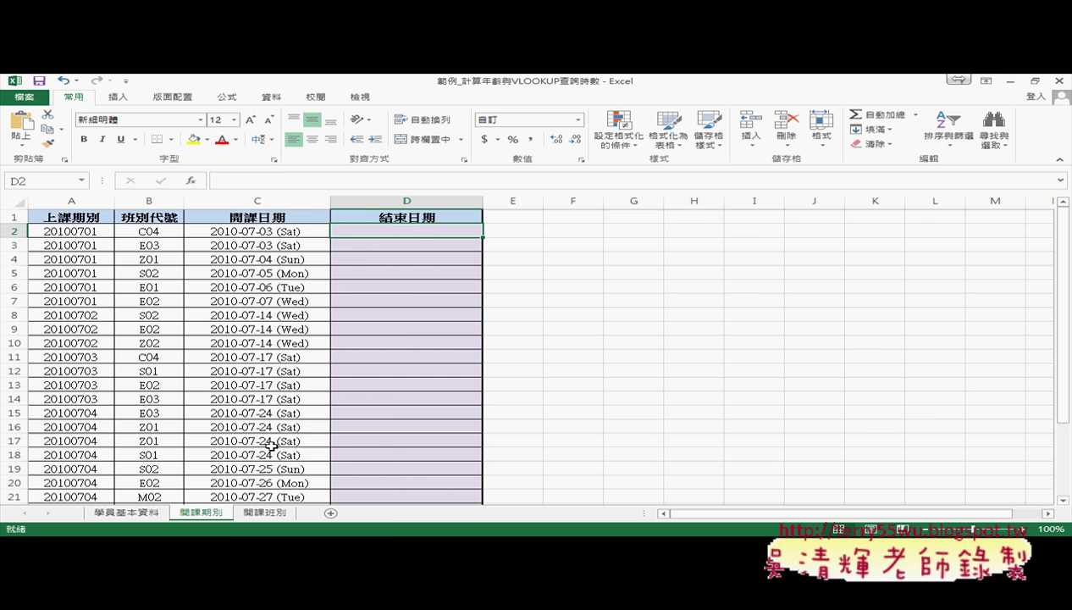
# Bring the 05檢視參照函數 folder forward and select 範例_VLOOKUP人事考評管理系統.
pyautogui.moveTo(193, 529)
pyautogui.click(288, 483)
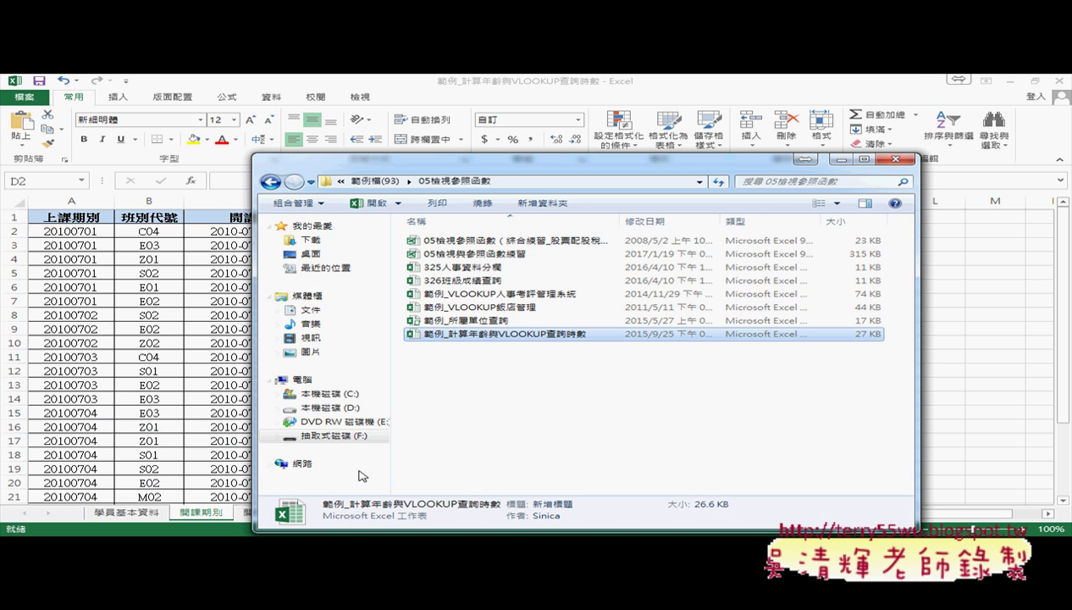
pyautogui.click(528, 296)
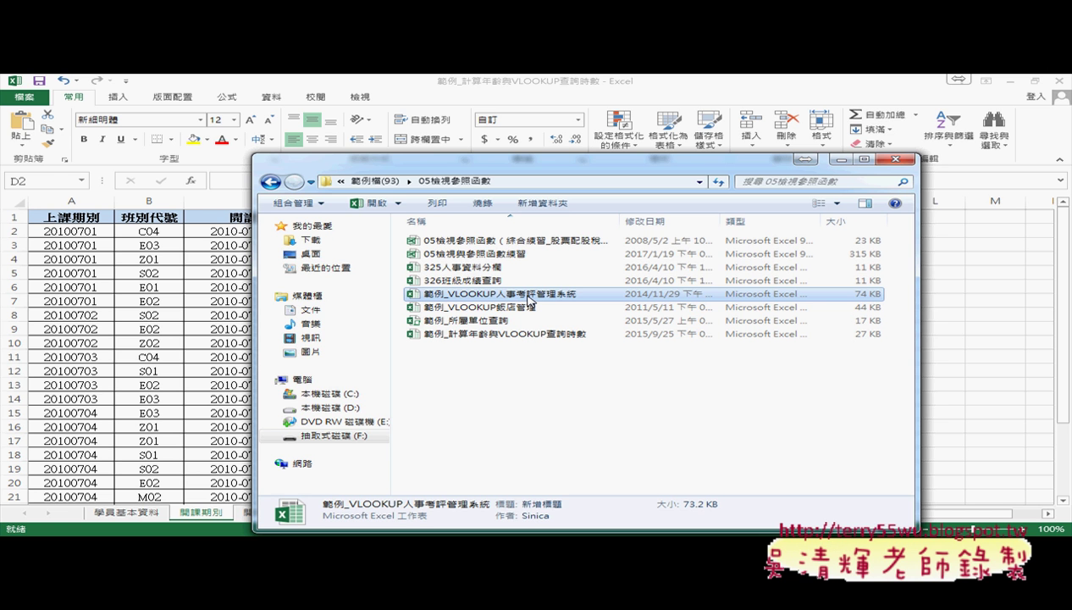
# Open that workbook with editing enabled and select the empty 單位 cell B3 on 助導.
pyautogui.doubleClick(529, 297)
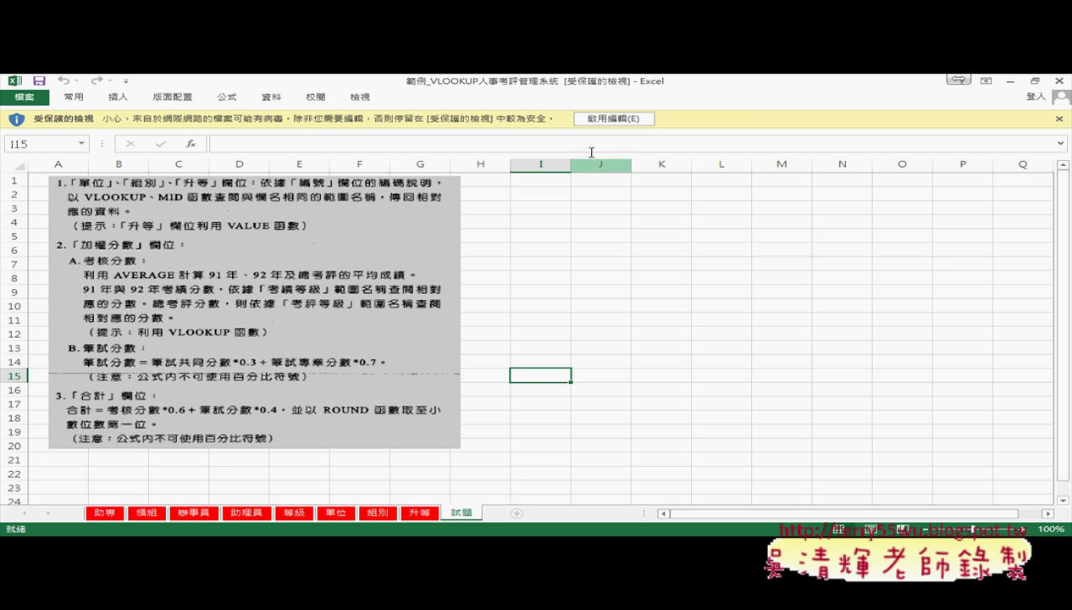
pyautogui.click(599, 120)
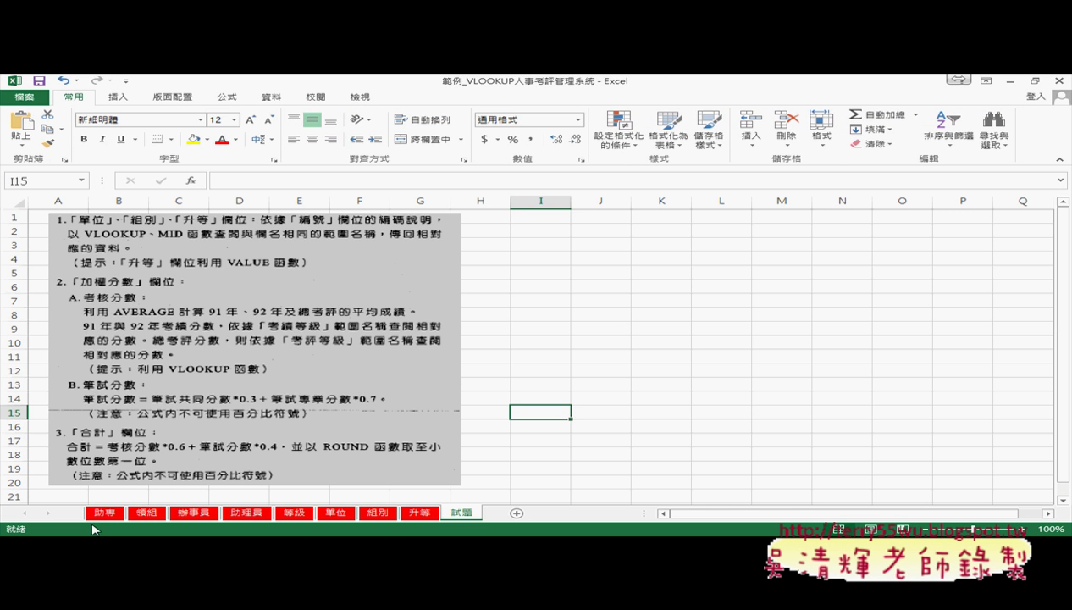
pyautogui.click(106, 514)
pyautogui.click(121, 248)
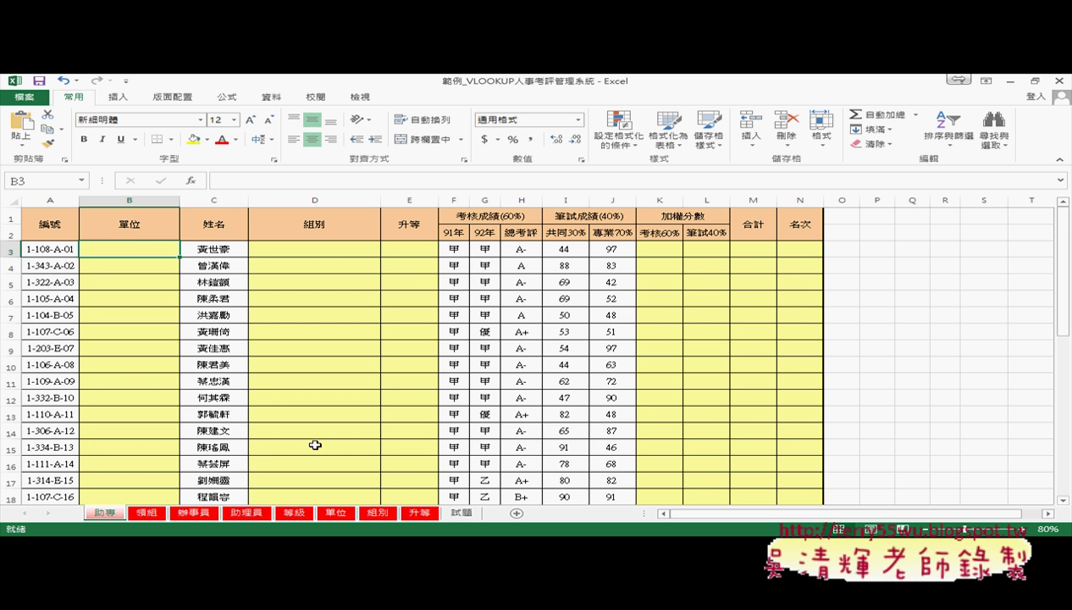
# Check unit codes 101 through 108 on the 單位 lookup sheet and come back.
pyautogui.click(336, 513)
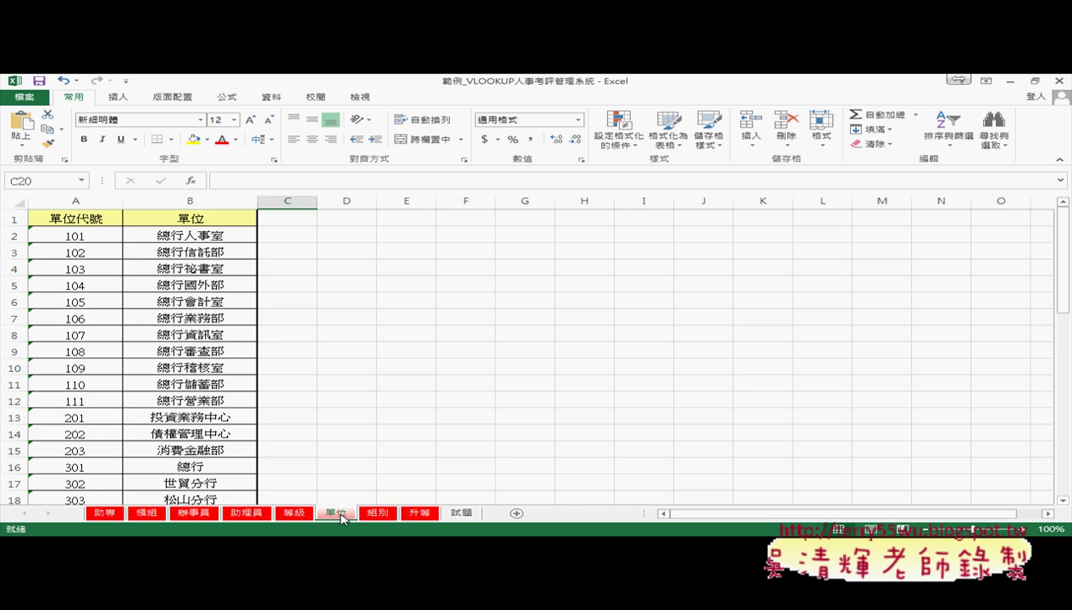
pyautogui.click(78, 237)
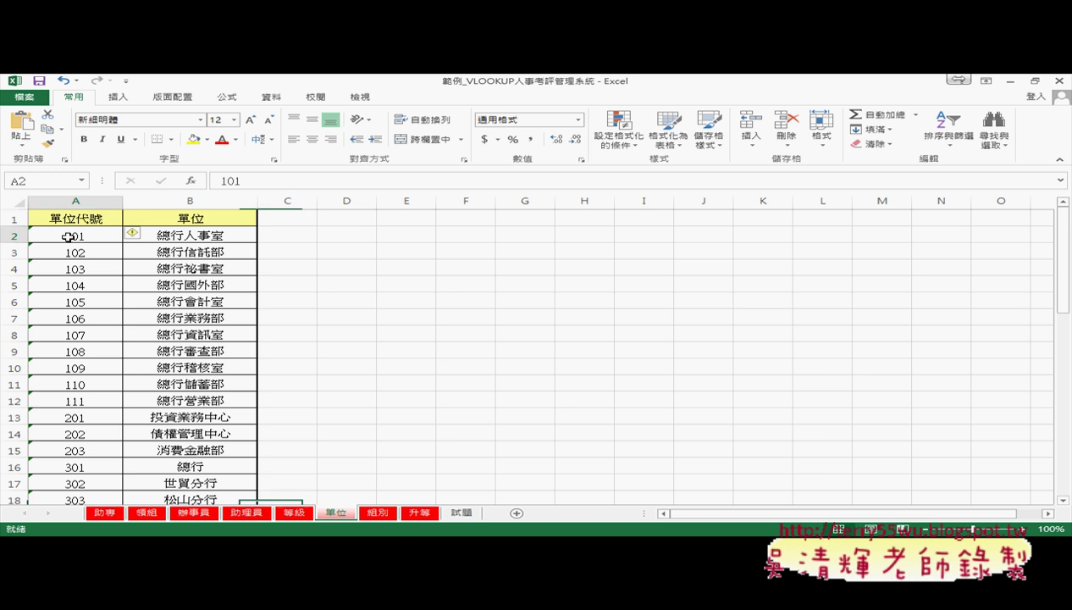
pyautogui.click(84, 349)
pyautogui.click(117, 515)
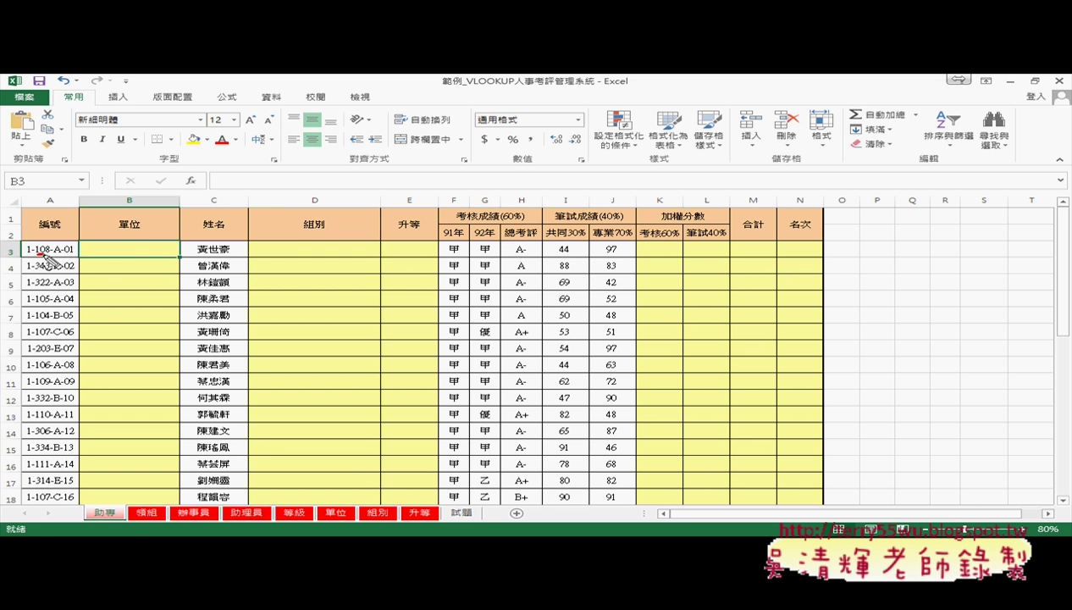
# Annotate how the employee ID's leading digits map to the empty 單位 cell B3, then recheck the 單位 table.
pyautogui.moveTo(38, 253); pyautogui.dragTo(51, 254)
pyautogui.moveTo(135, 256); pyautogui.dragTo(148, 252)
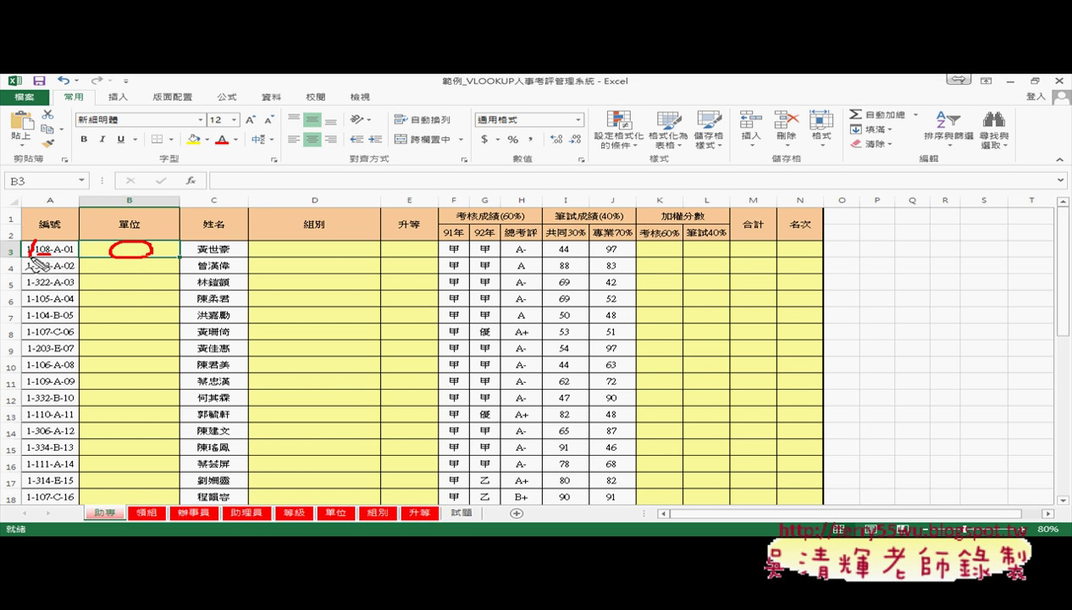
pyautogui.moveTo(35, 241)
pyautogui.mouseDown()
pyautogui.moveTo(30, 254)
pyautogui.moveTo(41, 254)
pyautogui.mouseUp()
pyautogui.press('Escape')
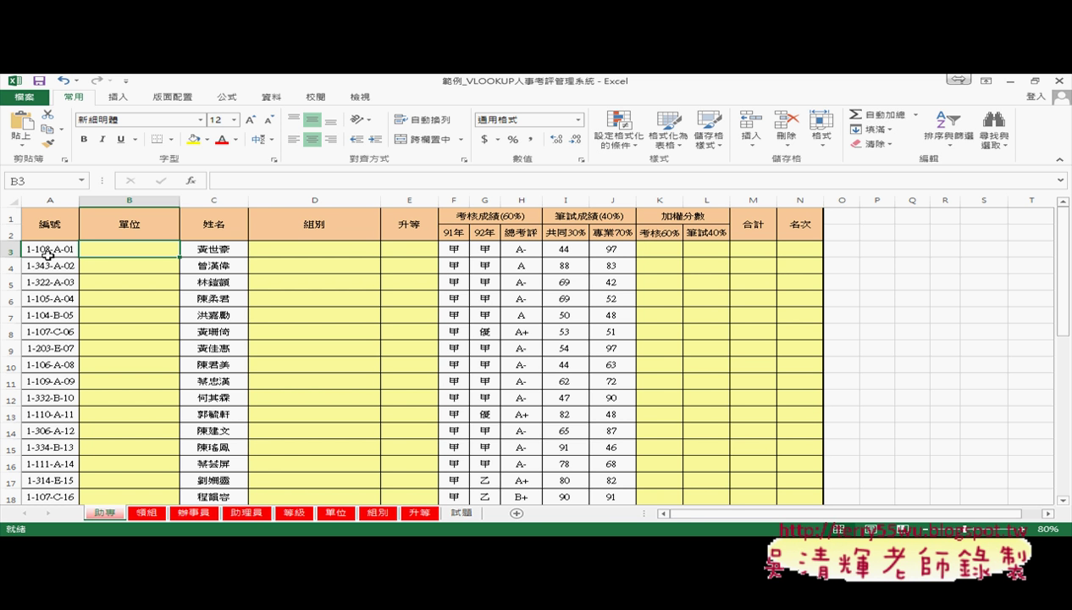
pyautogui.click(333, 515)
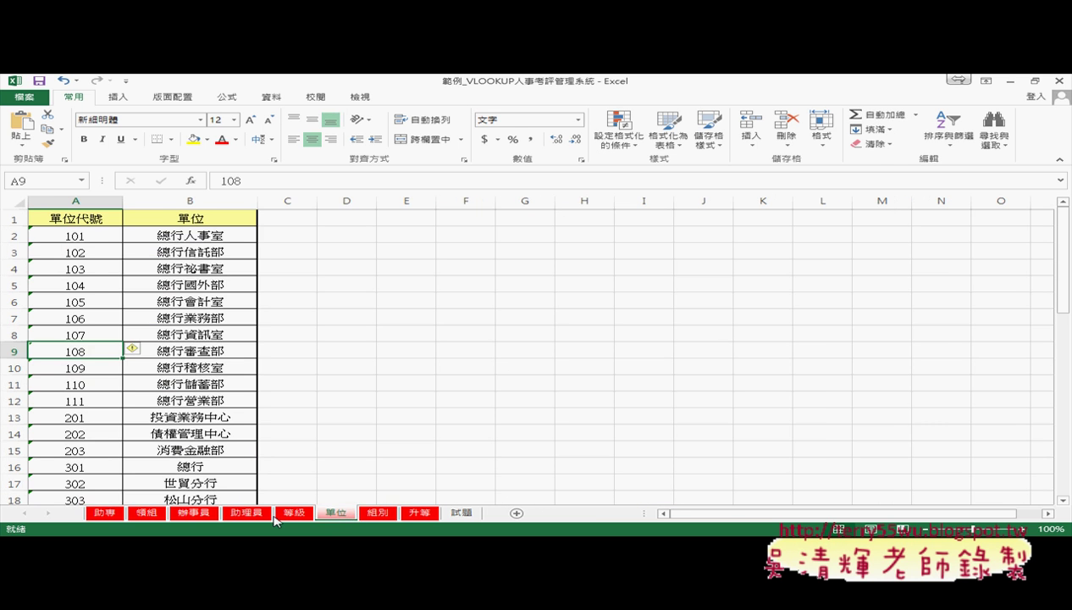
pyautogui.click(95, 514)
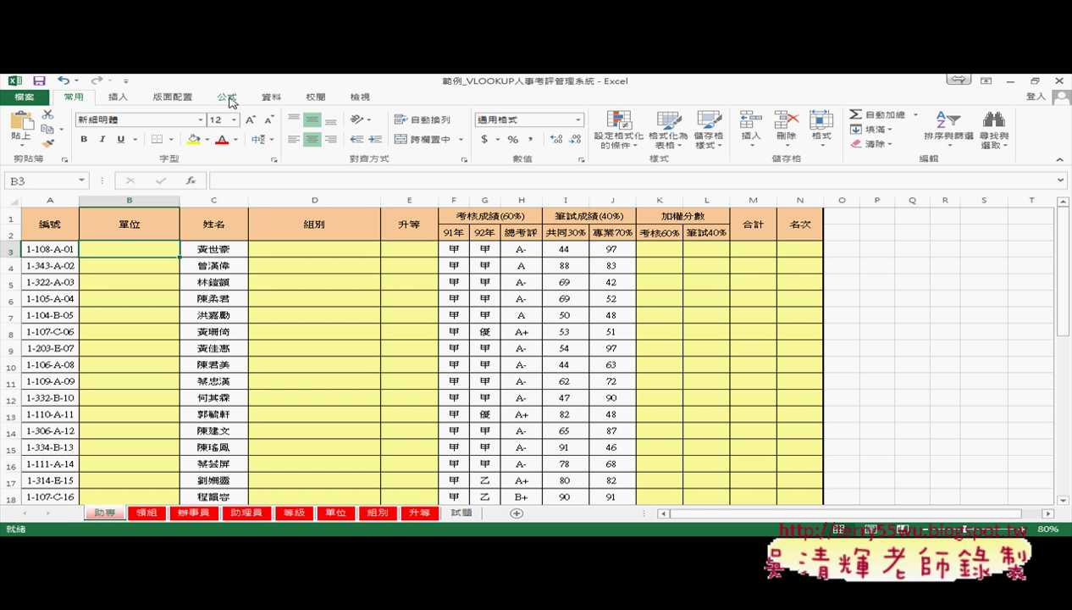
pyautogui.click(227, 96)
pyautogui.click(436, 144)
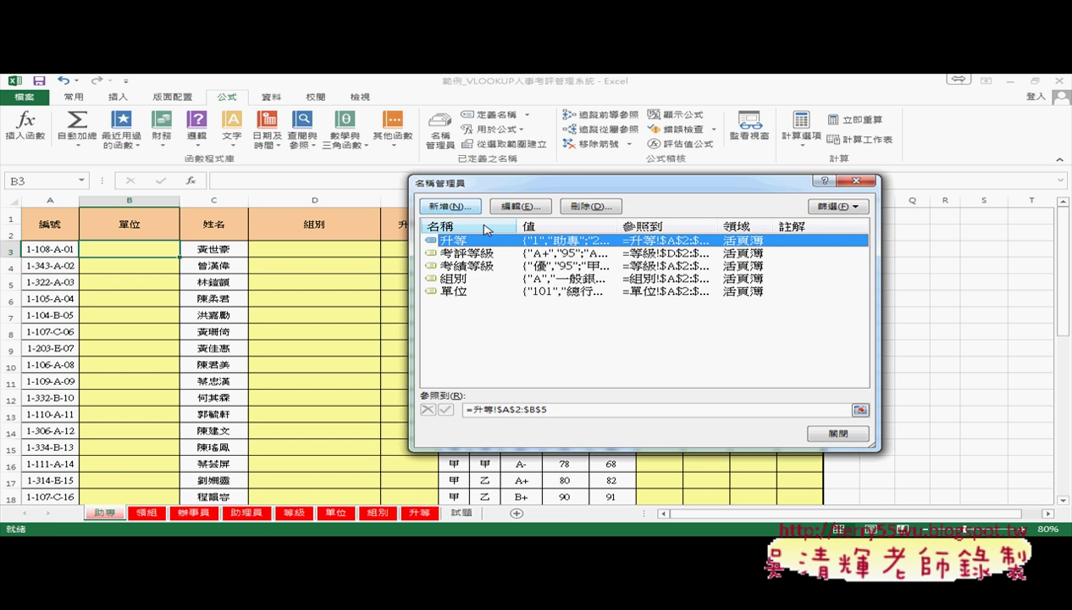
pyautogui.click(506, 293)
pyautogui.click(559, 409)
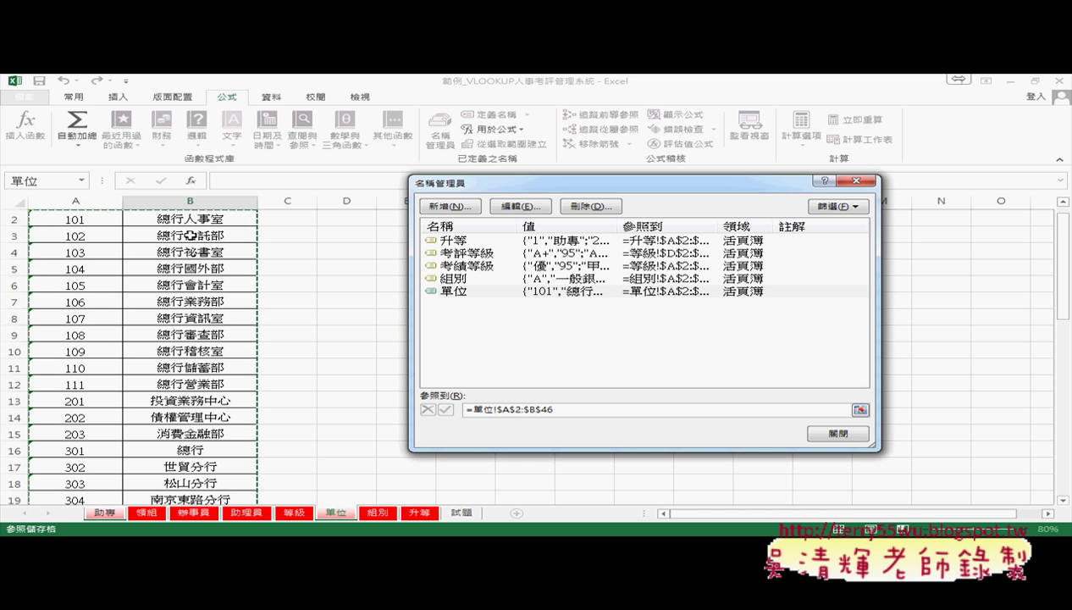
pyautogui.click(828, 432)
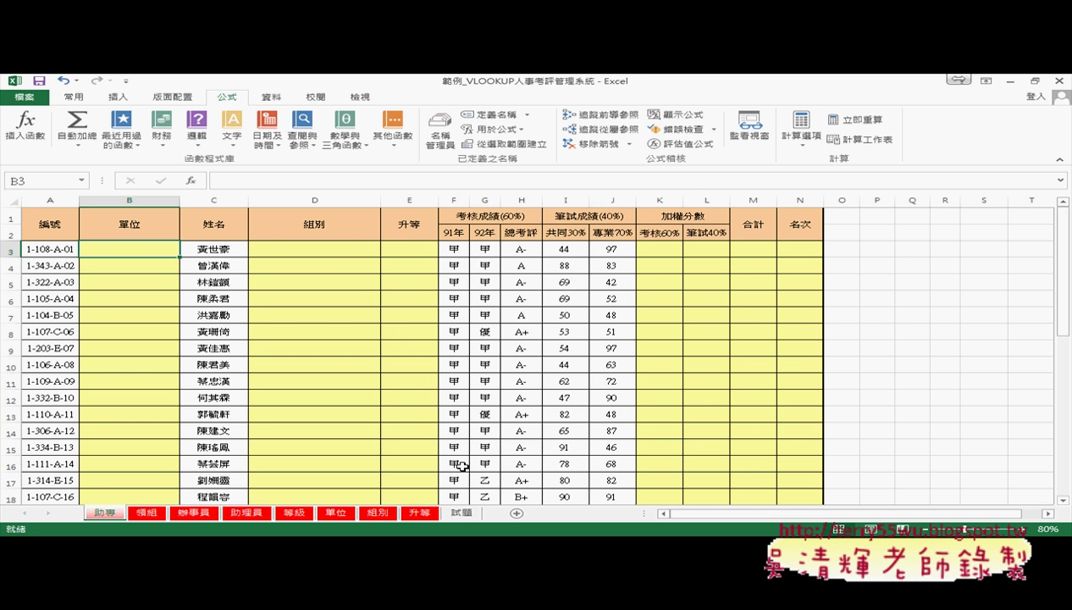
# Compare the 組別 column cell D3 with the 組別 group code table.
pyautogui.click(327, 250)
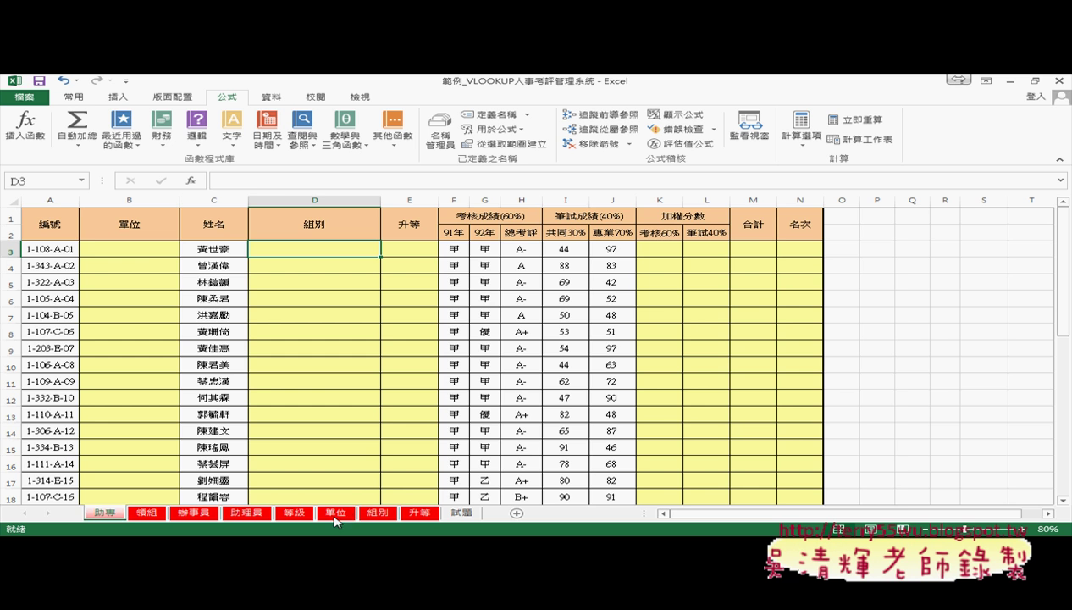
pyautogui.click(379, 513)
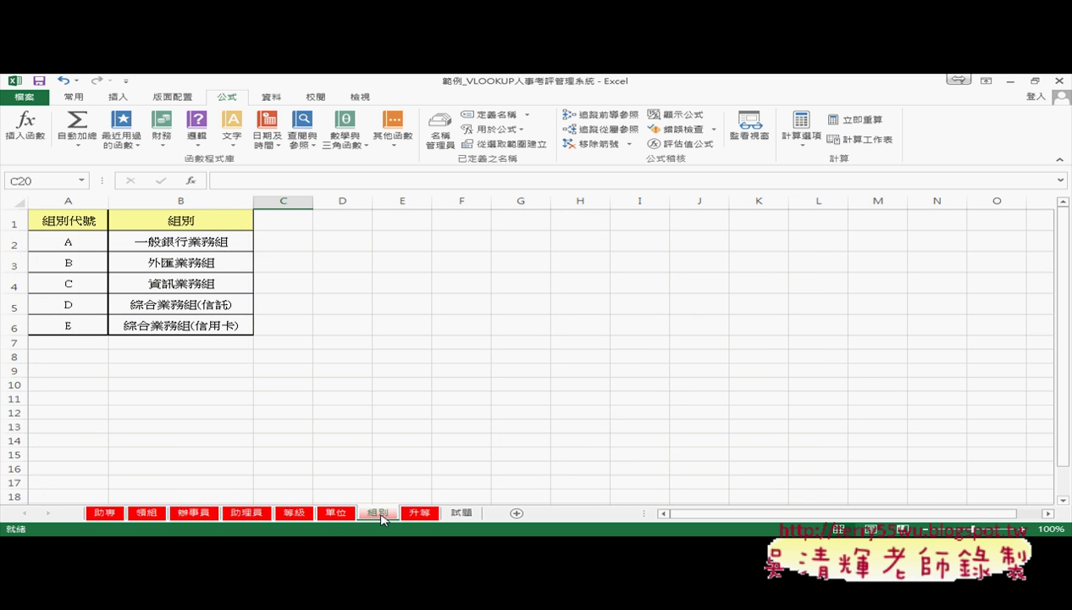
pyautogui.click(106, 512)
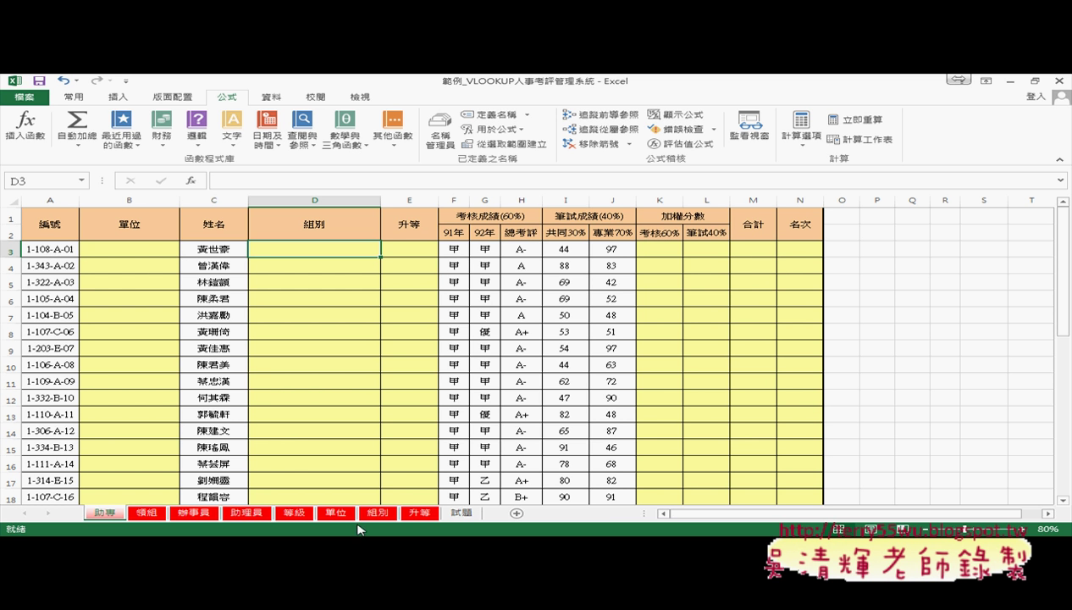
# Compare 升等 cell E3 with the 升等 code table (code 2, 助專), then view the 試題 instructions.
pyautogui.click(419, 247)
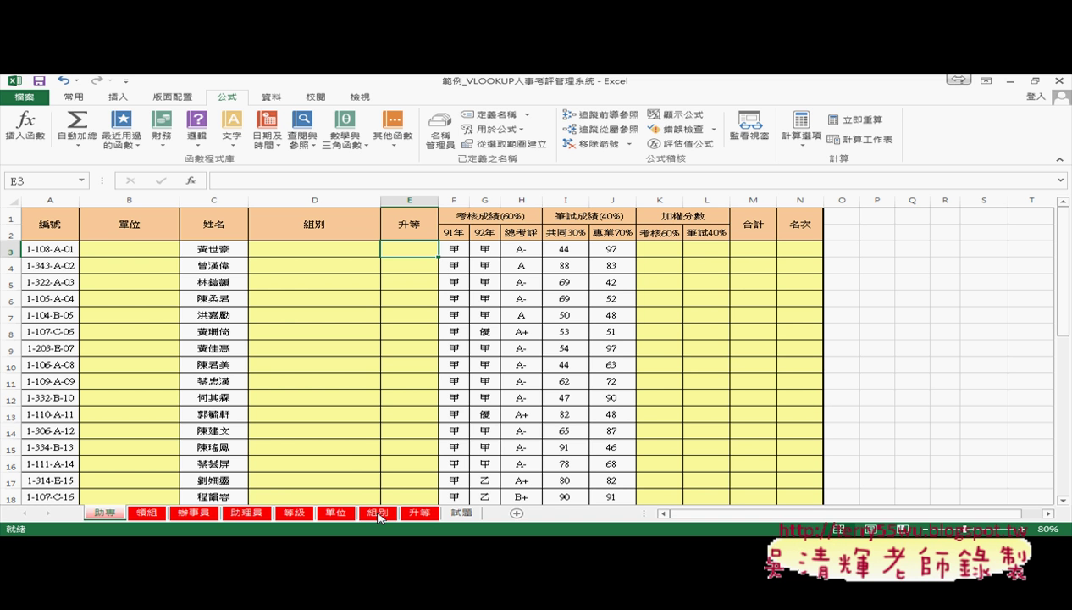
pyautogui.click(415, 513)
pyautogui.click(169, 242)
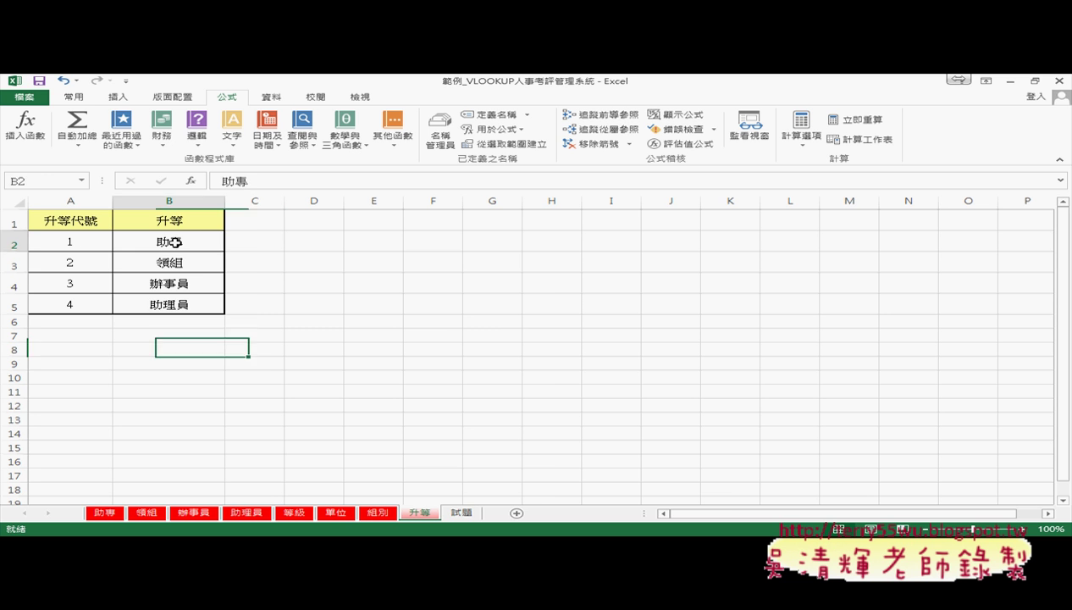
pyautogui.click(72, 261)
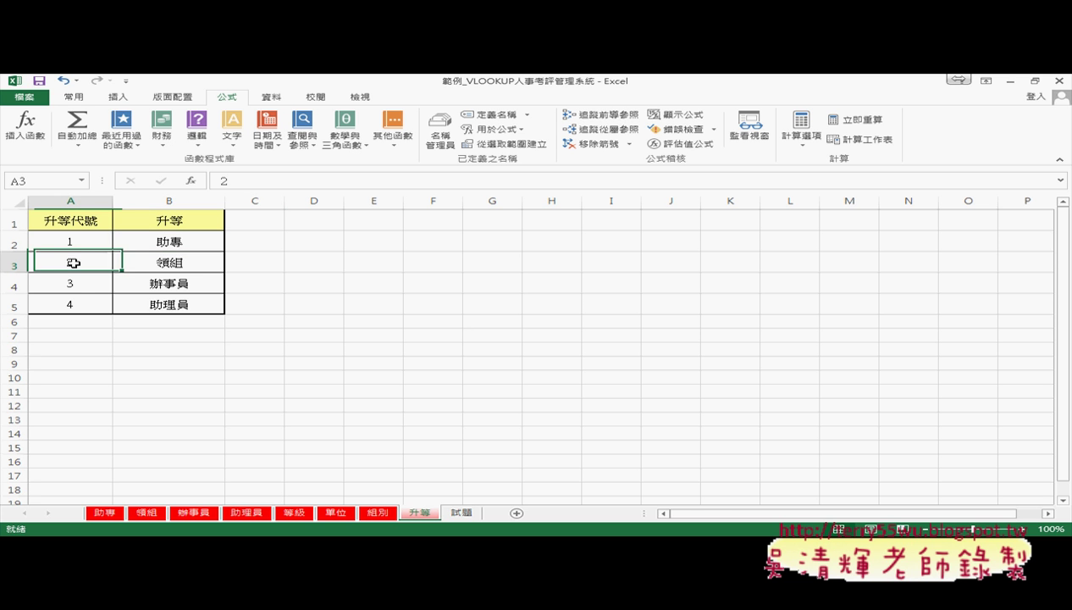
pyautogui.click(176, 264)
pyautogui.click(104, 512)
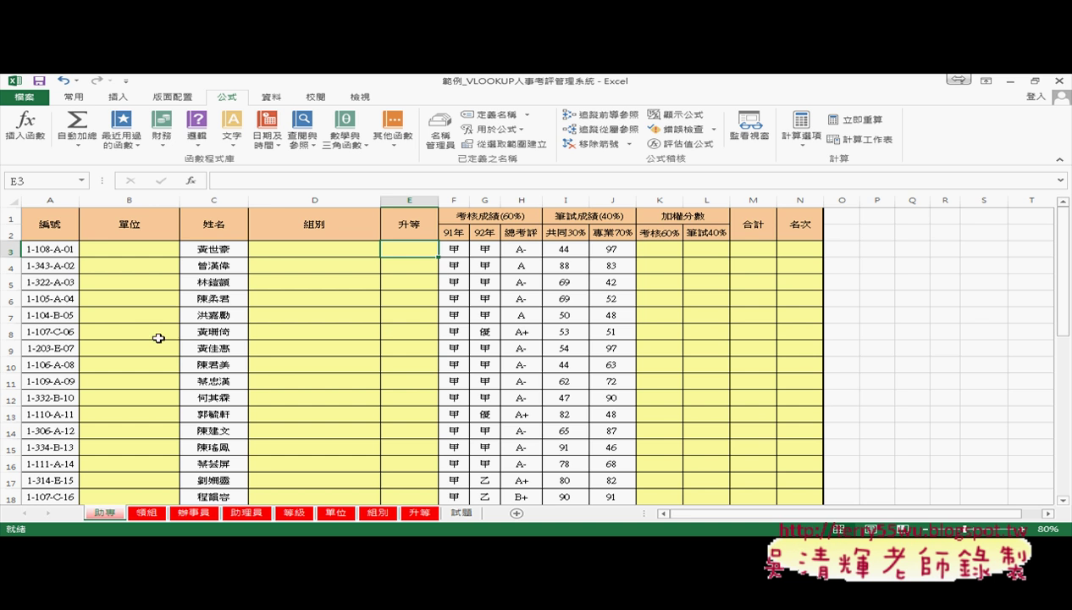
pyautogui.click(461, 513)
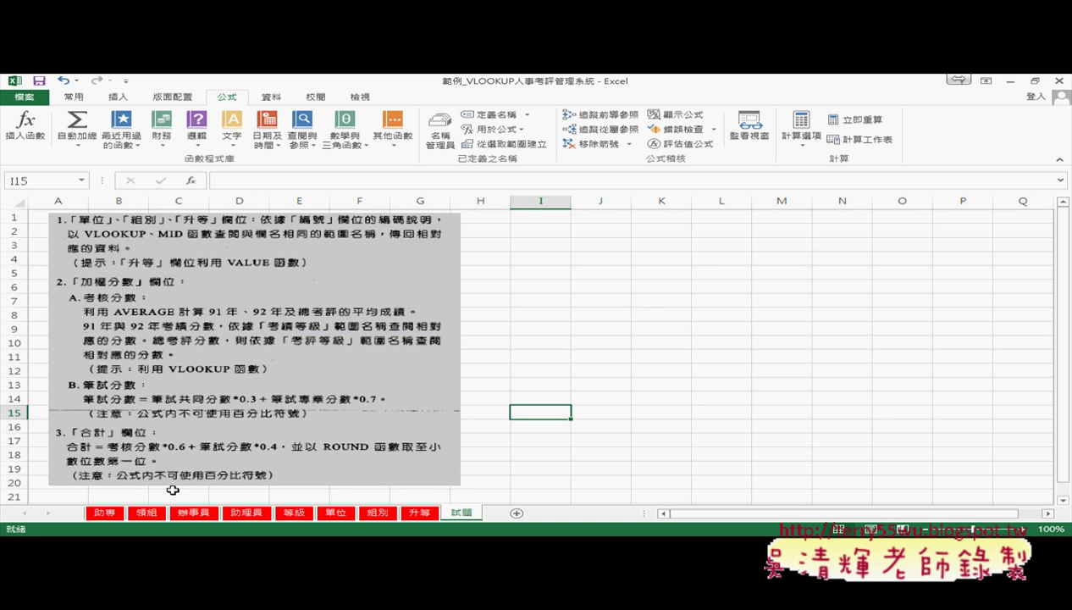
# Return from the 試題 instructions to the 助專 staff sheet.
pyautogui.click(106, 511)
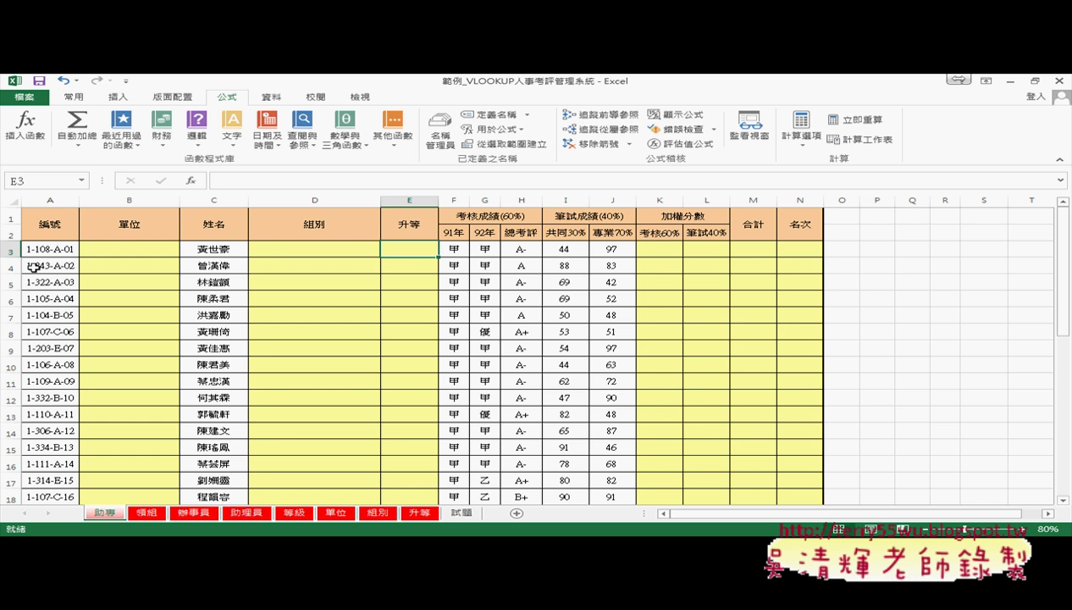
# Check code 1 in the 升等 promotion table, then return to the 助專 staff sheet.
pyautogui.click(421, 512)
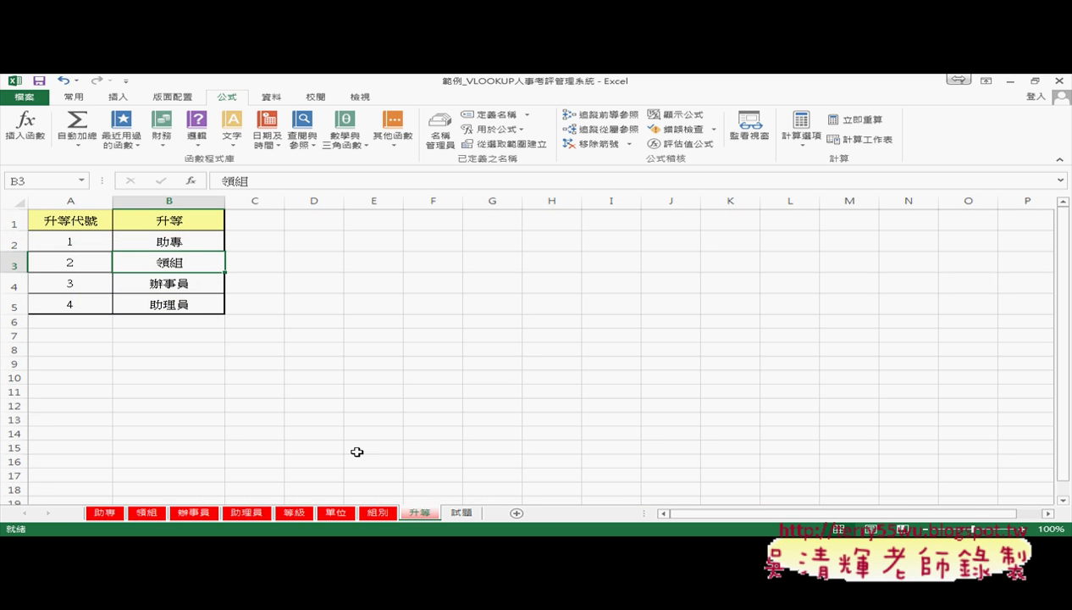
pyautogui.click(83, 240)
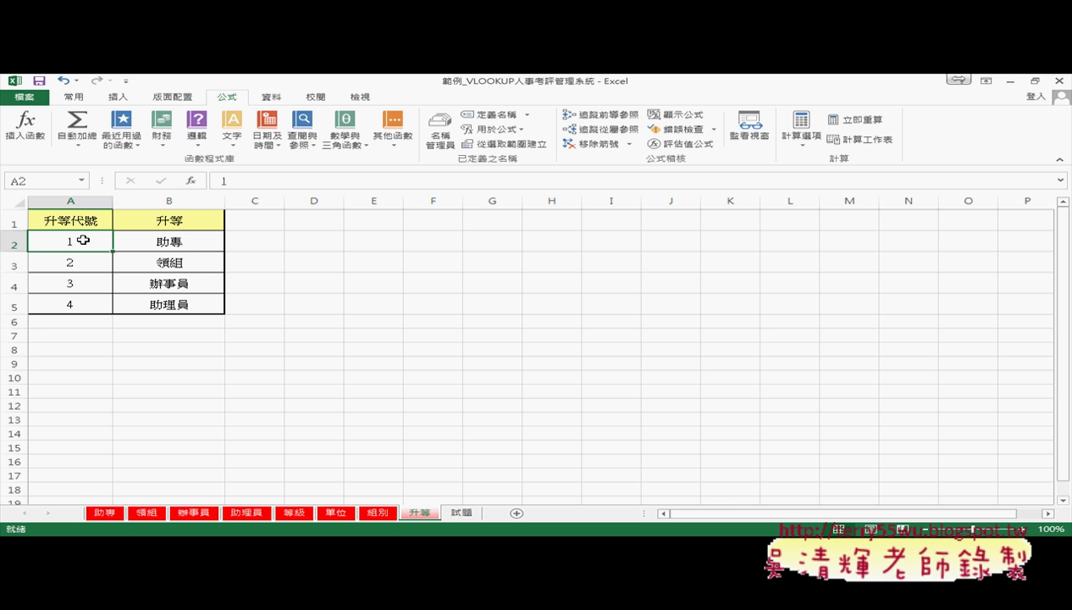
pyautogui.click(105, 512)
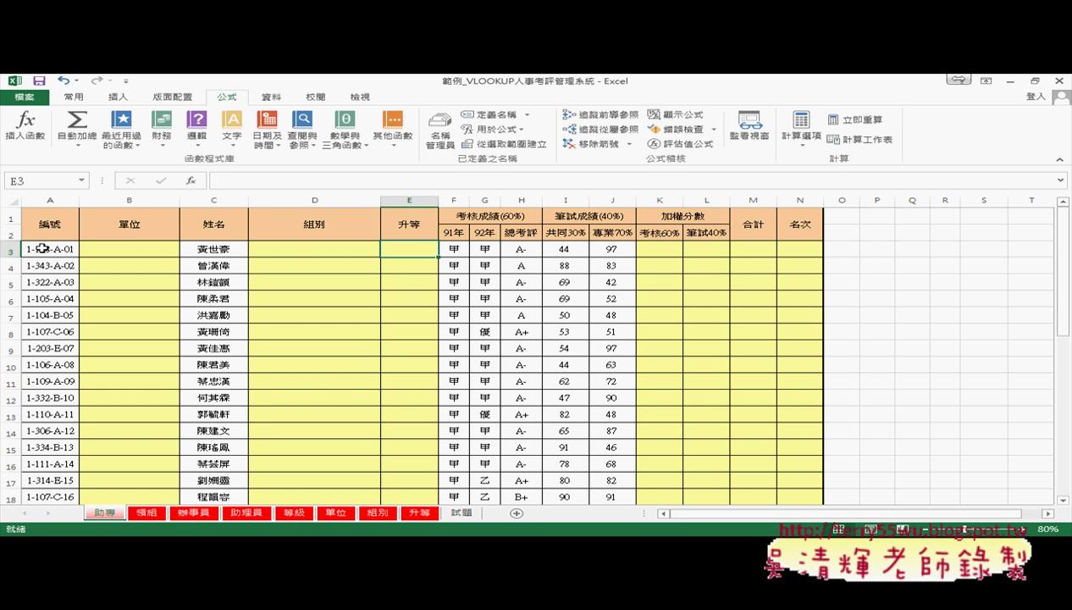
pyautogui.click(464, 515)
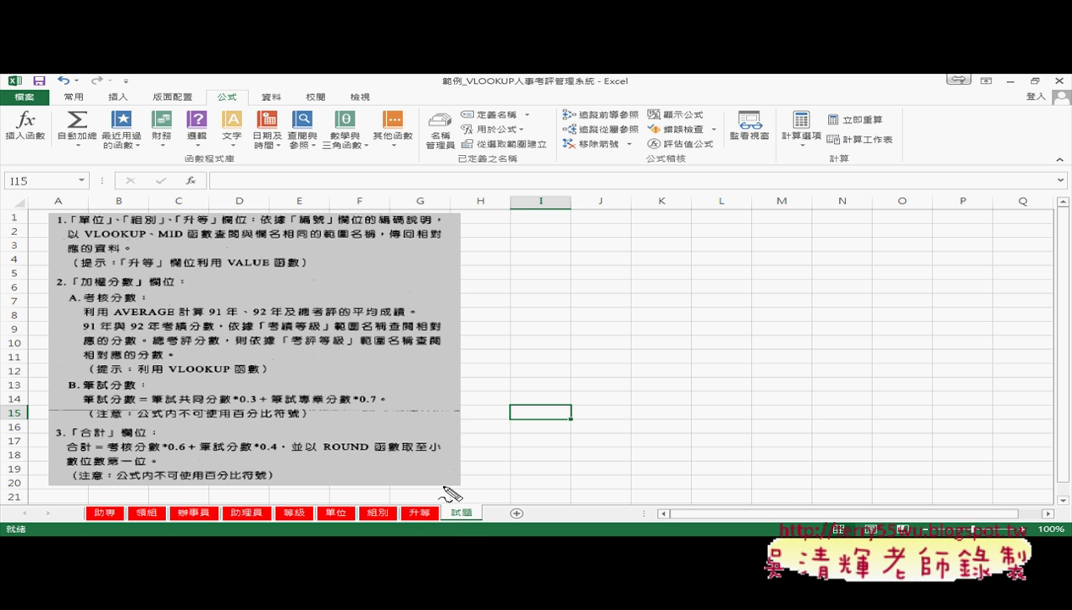
pyautogui.moveTo(134, 268); pyautogui.dragTo(156, 269)
pyautogui.moveTo(229, 269); pyautogui.dragTo(292, 268)
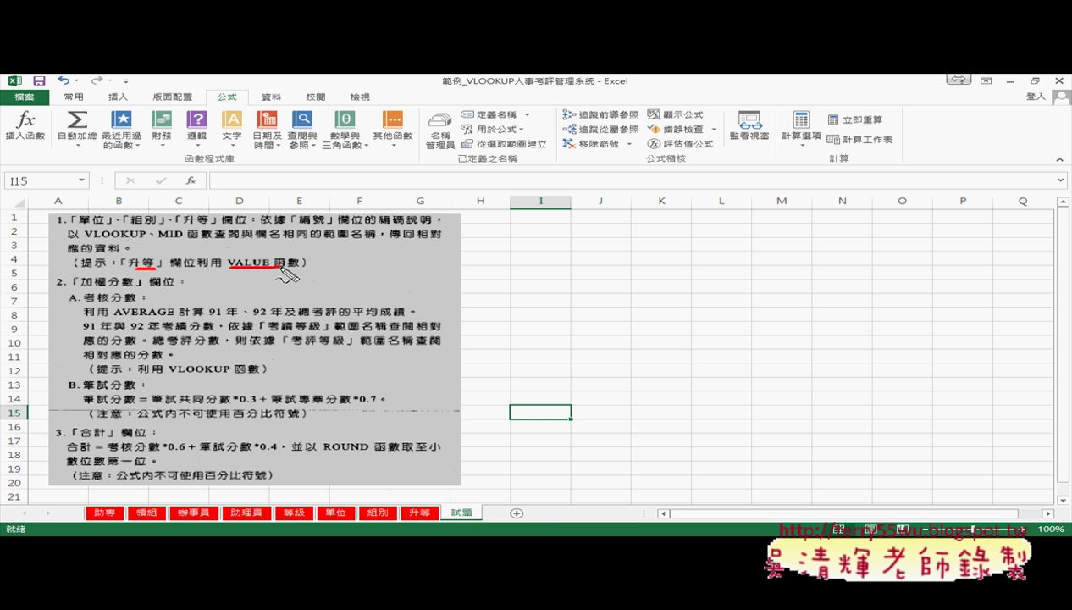
pyautogui.moveTo(225, 269); pyautogui.dragTo(237, 279)
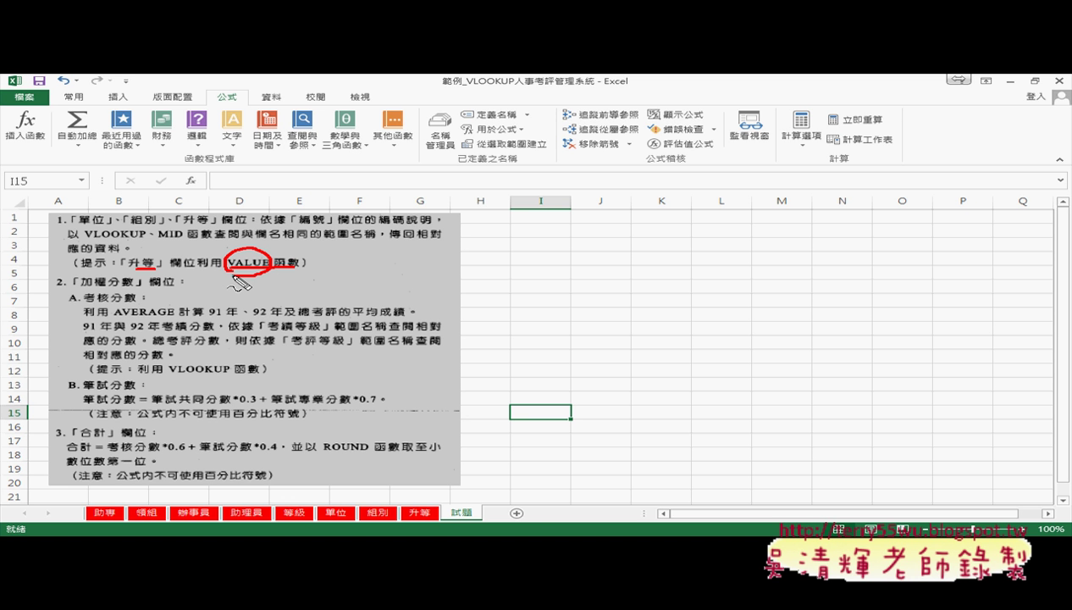
pyautogui.press('Escape')
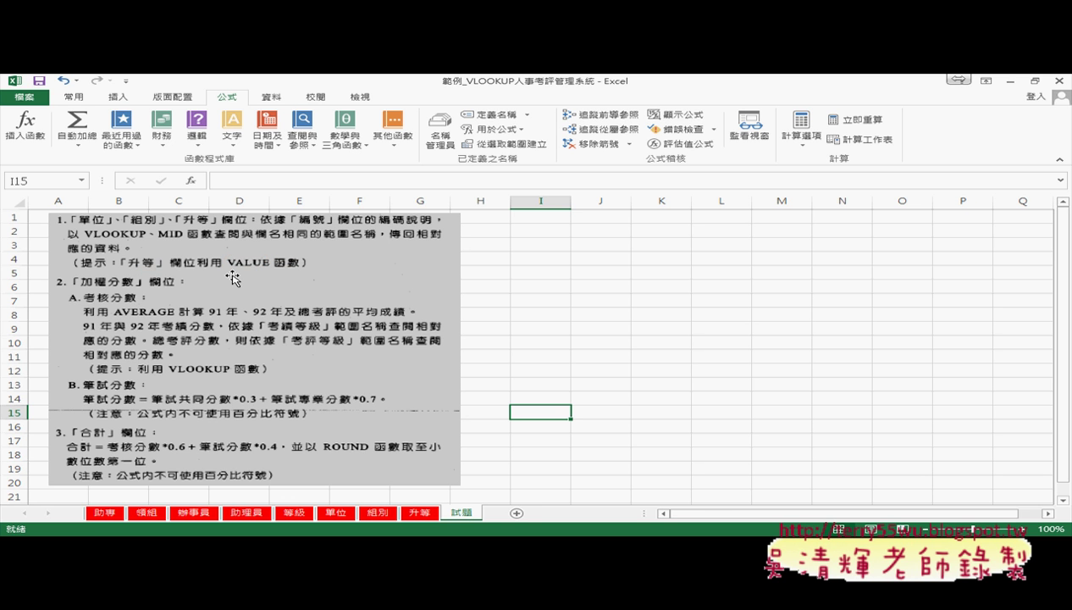
pyautogui.click(105, 512)
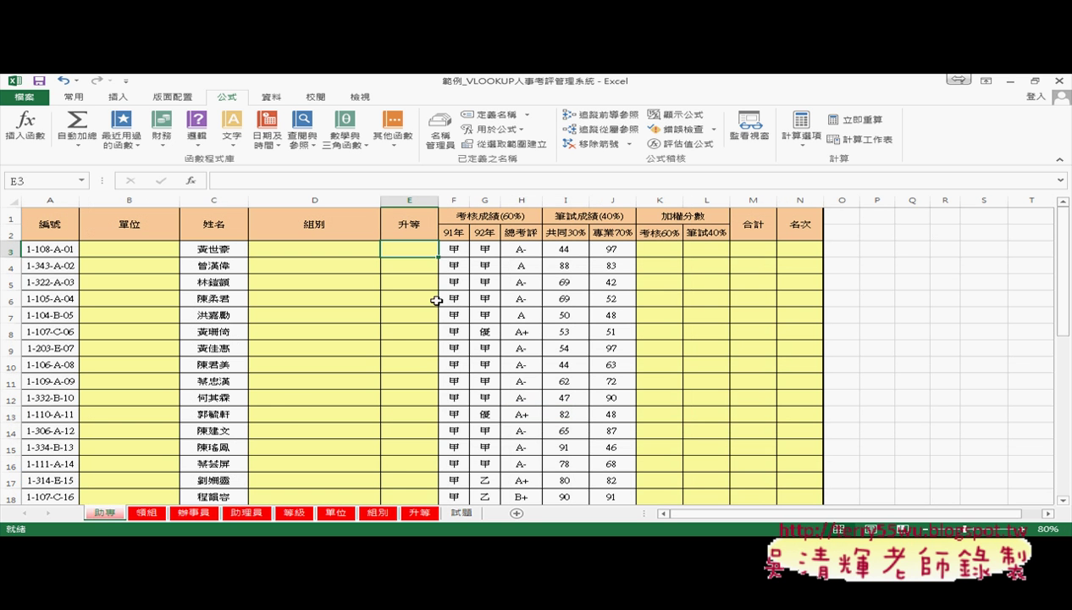
# Point out the first employee's appraisal grades F3:H3 beside the 考核60% cell K3.
pyautogui.click(672, 251)
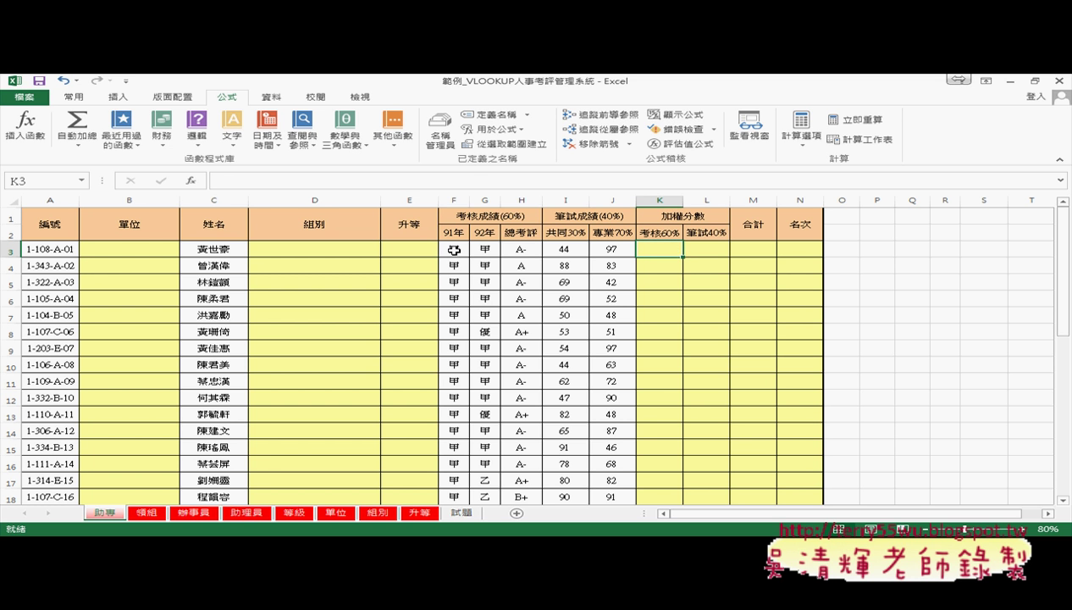
pyautogui.moveTo(450, 249); pyautogui.dragTo(527, 251)
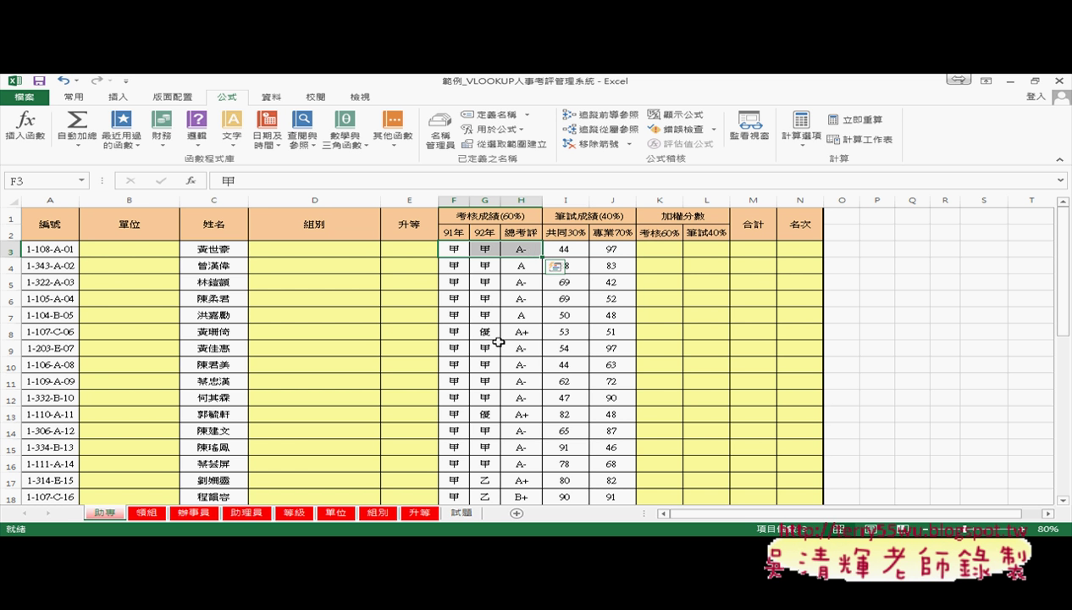
pyautogui.moveTo(449, 250); pyautogui.dragTo(484, 249)
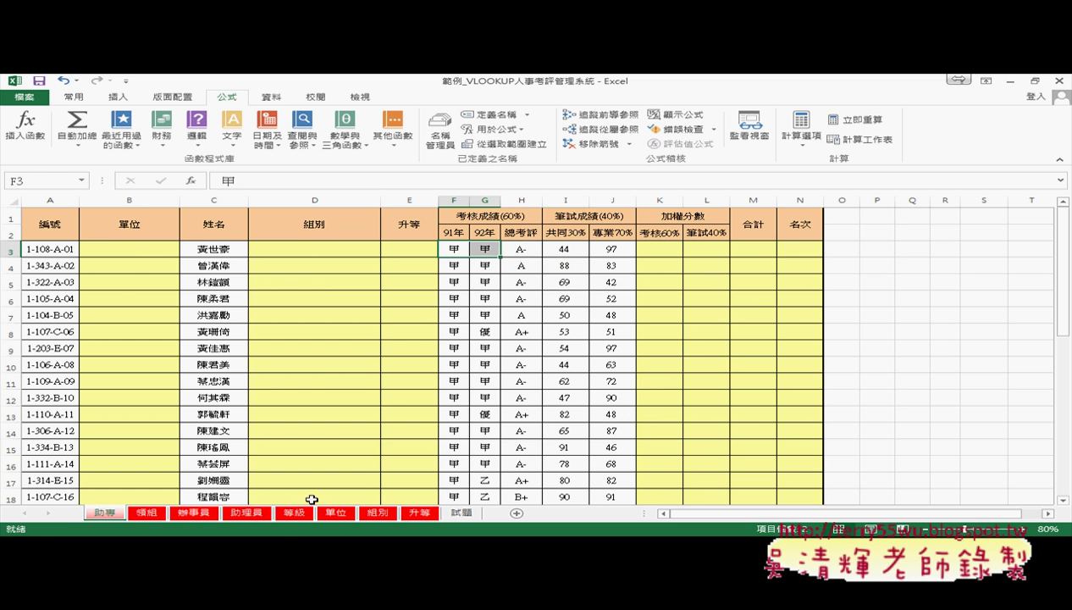
# Compare the 考績分數 scores B2:B4 and 考評分數 scores E2:E3 on the 等級 sheet.
pyautogui.click(293, 513)
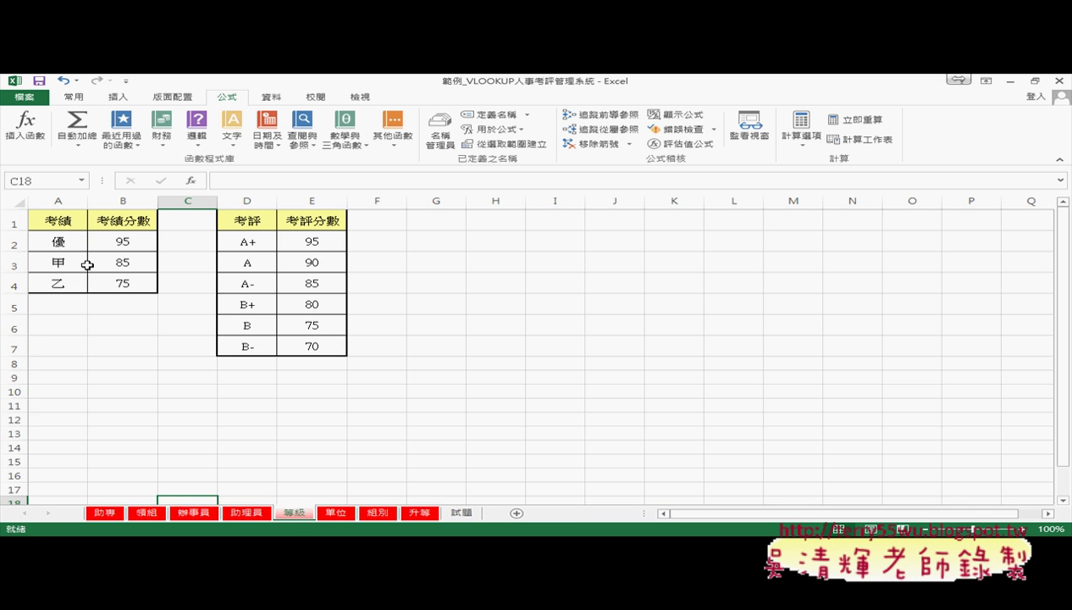
pyautogui.click(59, 242)
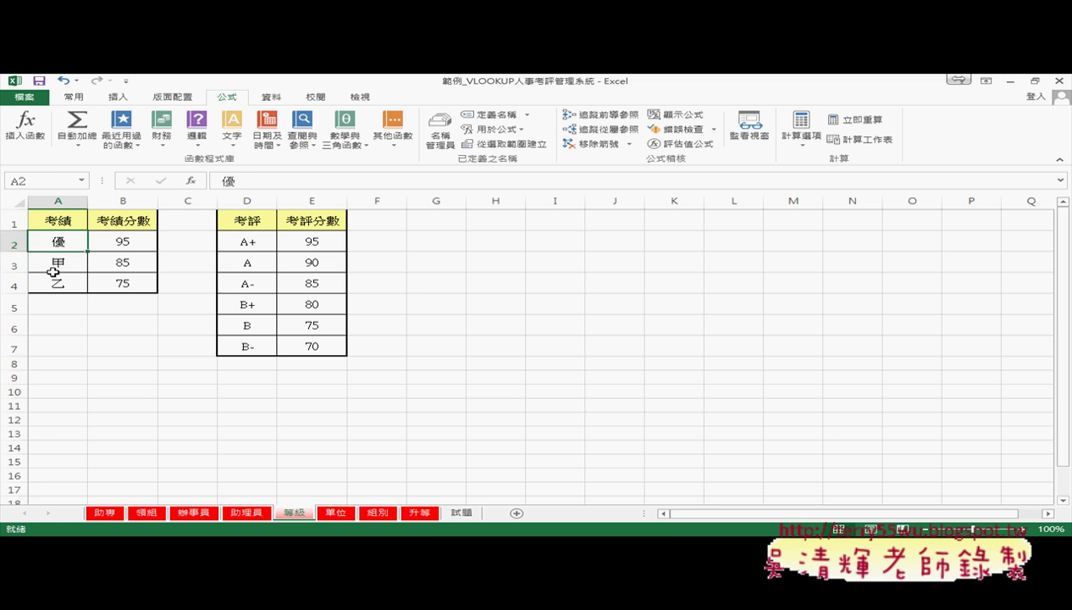
pyautogui.moveTo(125, 241); pyautogui.dragTo(126, 287)
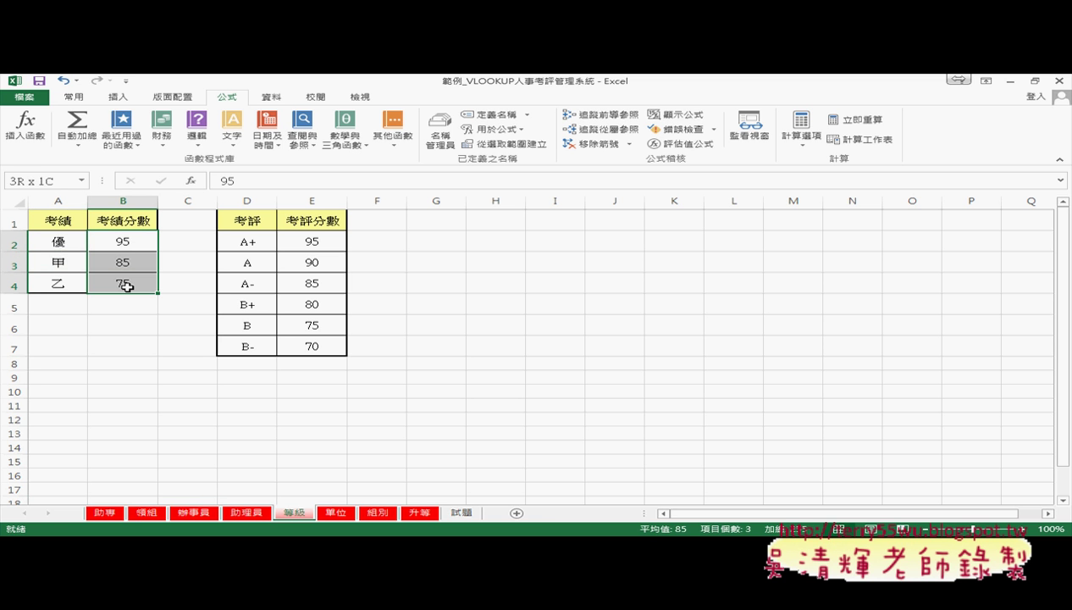
pyautogui.click(63, 222)
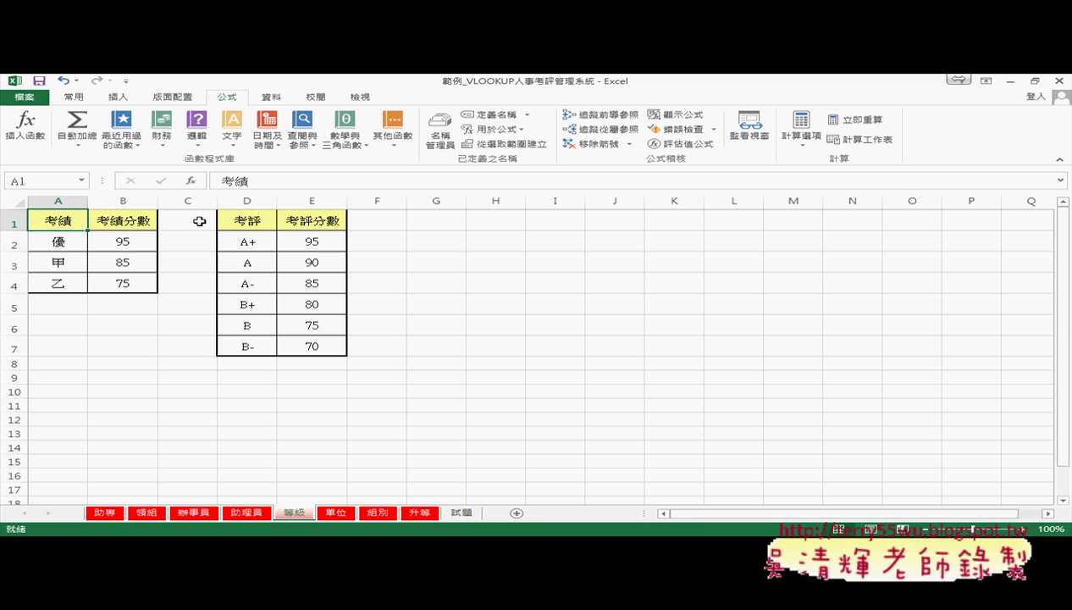
pyautogui.click(245, 220)
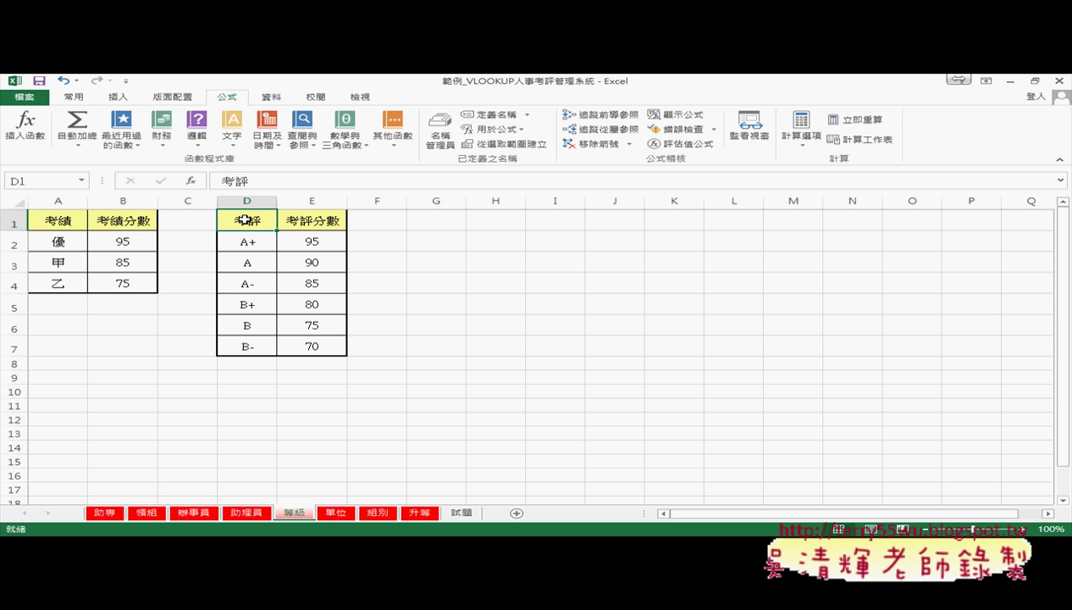
pyautogui.moveTo(140, 239); pyautogui.dragTo(136, 282)
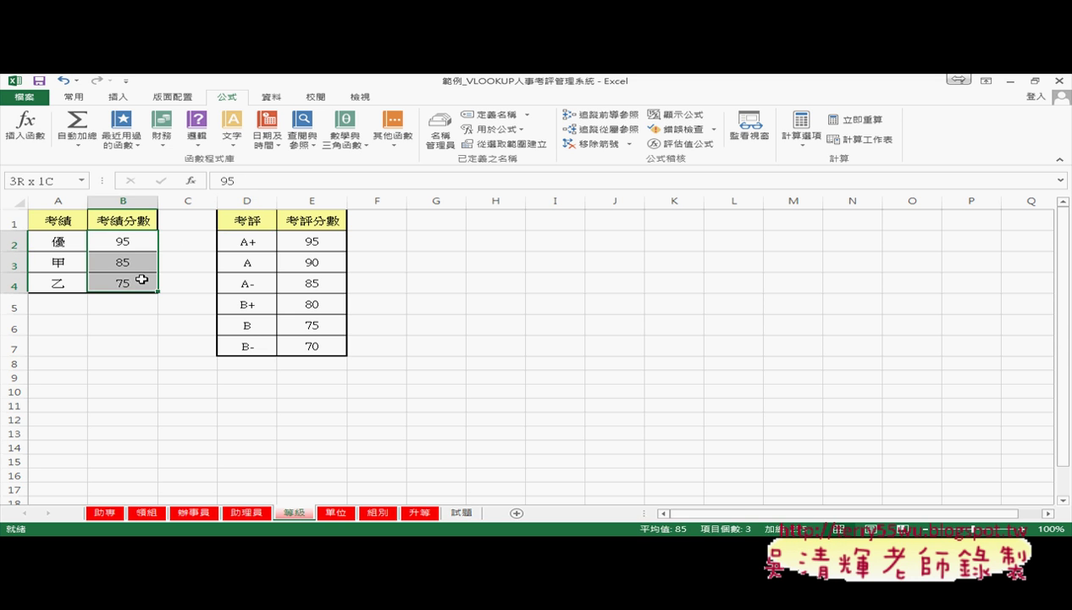
pyautogui.moveTo(312, 244); pyautogui.dragTo(321, 350)
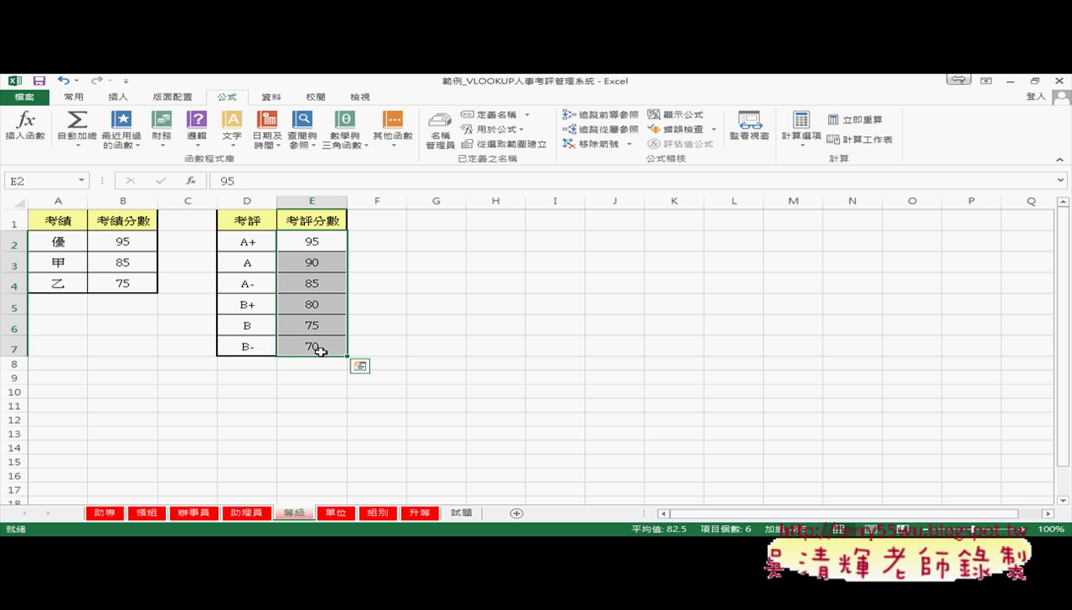
# Return to the 助專 sheet's empty weighted-score cells K3 and L3.
pyautogui.click(107, 513)
pyautogui.click(662, 250)
pyautogui.click(704, 249)
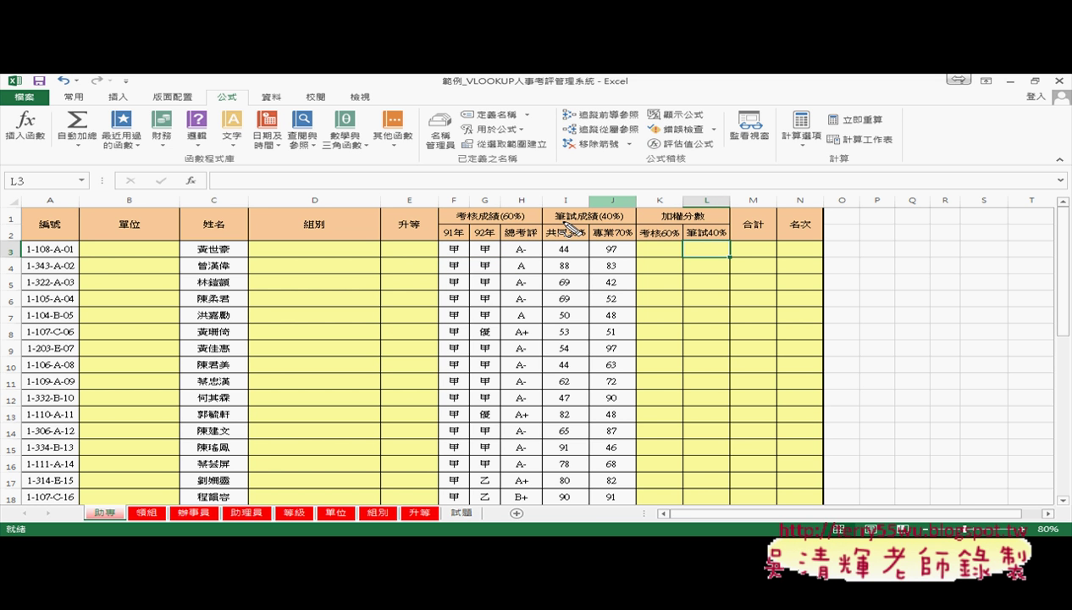
# Underline the 筆試成績(40%) and 筆試40% headers, and circle score 44 and the first 合計 total.
pyautogui.moveTo(562, 220); pyautogui.dragTo(593, 219)
pyautogui.moveTo(688, 239); pyautogui.dragTo(719, 239)
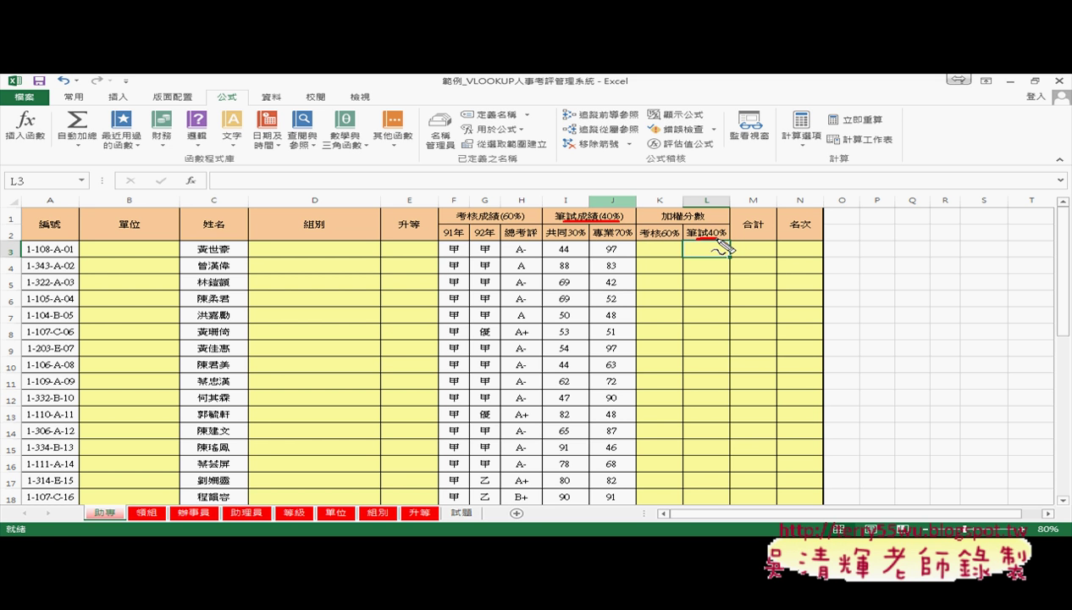
pyautogui.moveTo(566, 240)
pyautogui.mouseDown()
pyautogui.moveTo(586, 240)
pyautogui.moveTo(584, 253)
pyautogui.moveTo(615, 265)
pyautogui.moveTo(632, 240)
pyautogui.mouseUp()
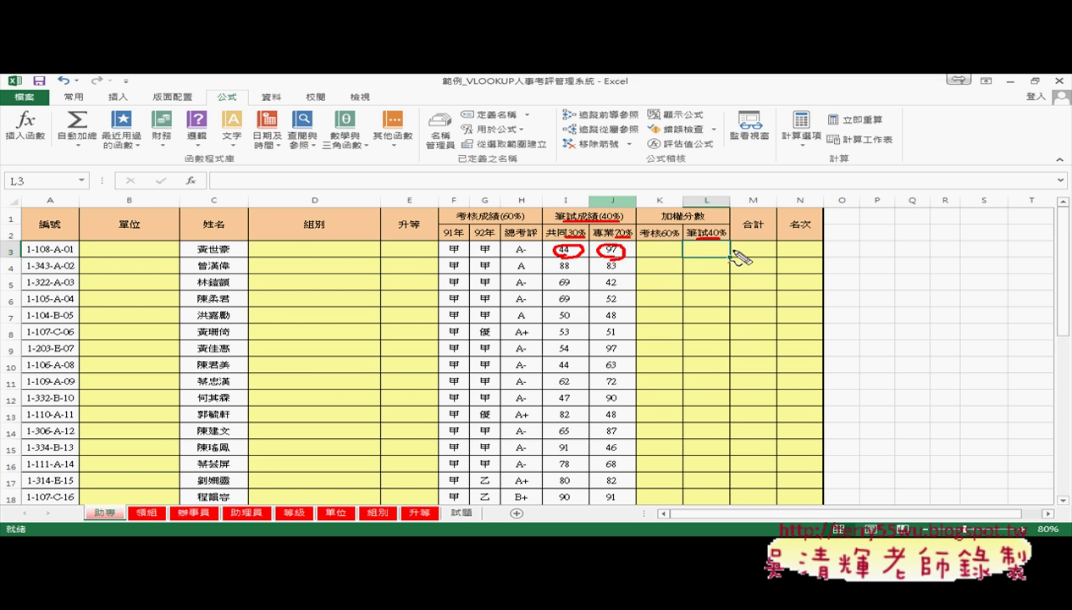
pyautogui.moveTo(761, 249); pyautogui.dragTo(733, 255)
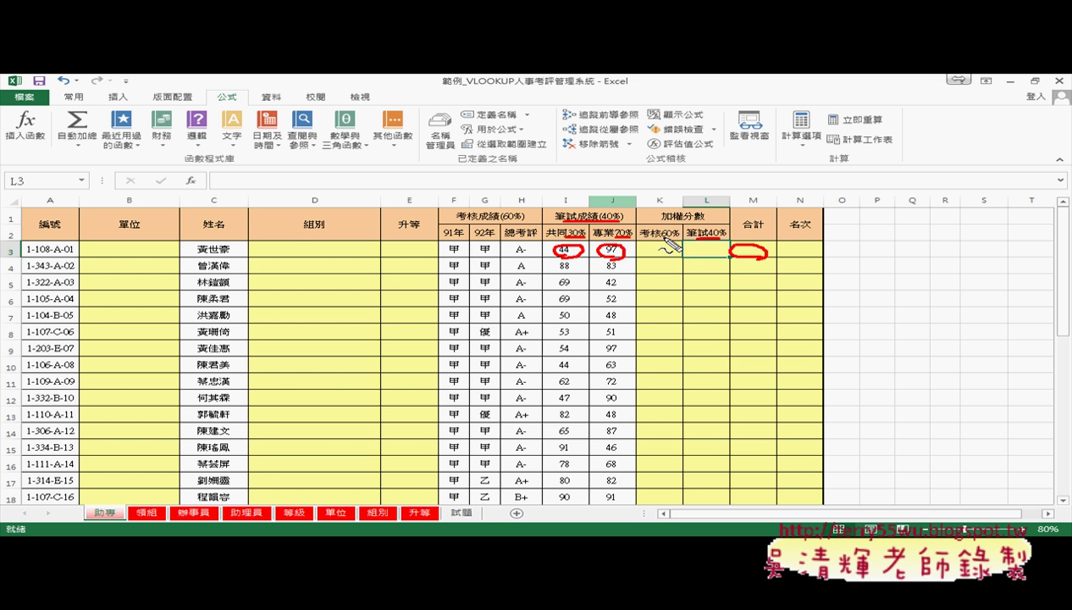
# Mark the 60% header and the first 考核60% and 名次 cells, then clear the ink and minimize.
pyautogui.moveTo(663, 239); pyautogui.dragTo(679, 239)
pyautogui.moveTo(674, 244)
pyautogui.mouseDown()
pyautogui.moveTo(659, 258)
pyautogui.moveTo(698, 253)
pyautogui.mouseUp()
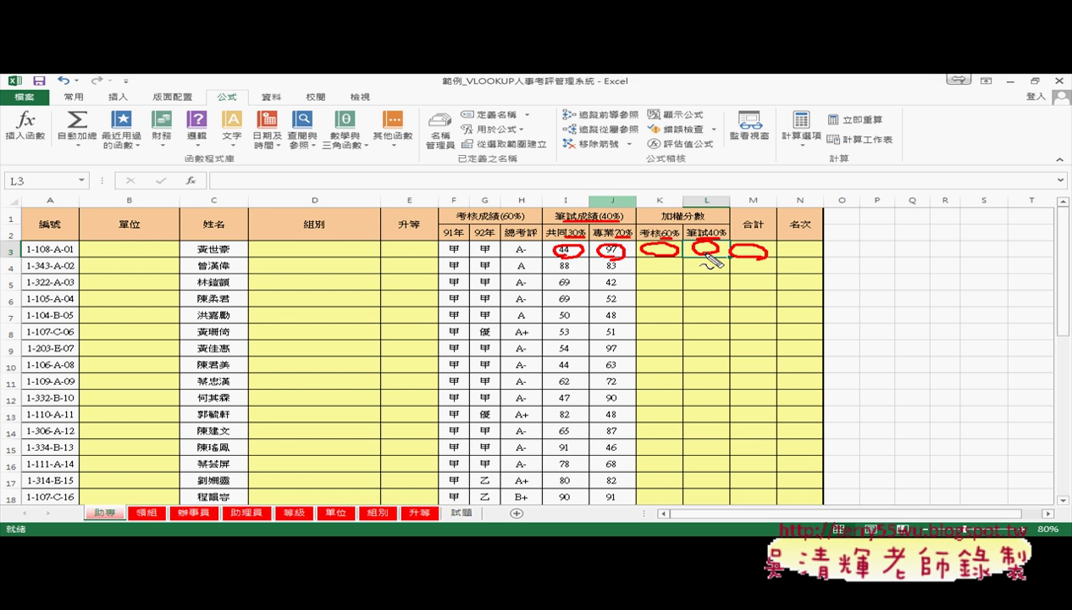
pyautogui.moveTo(800, 243); pyautogui.dragTo(806, 257)
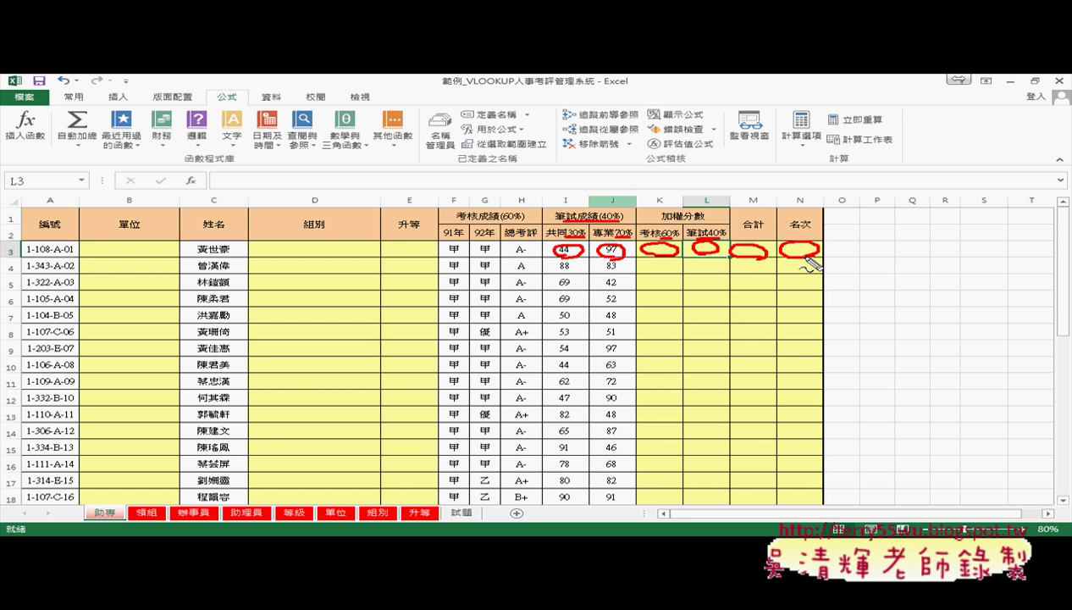
pyautogui.press('Escape')
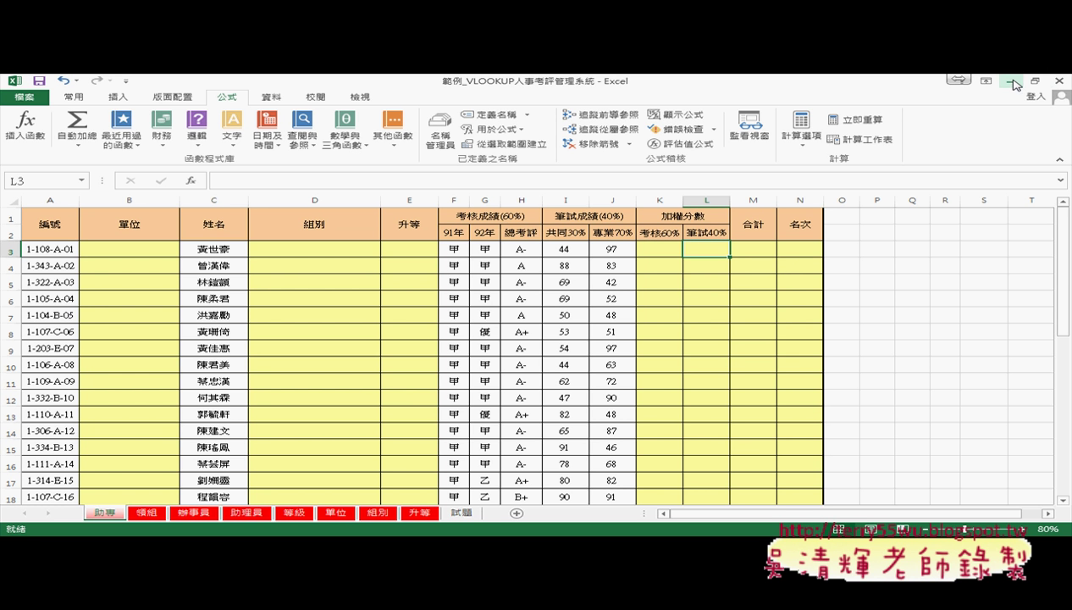
pyautogui.click(1014, 84)
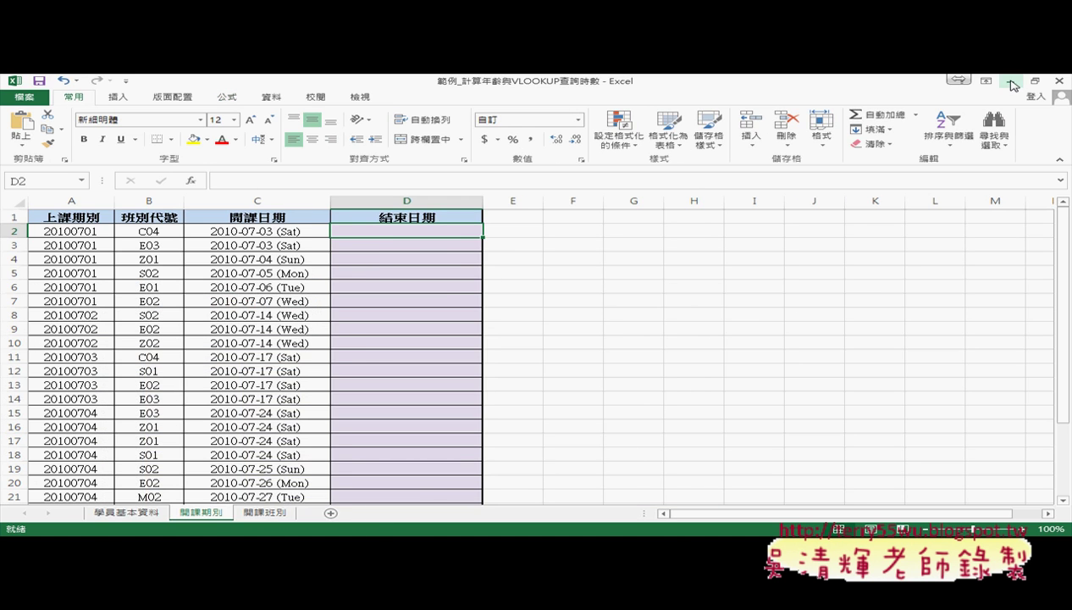
# Minimize the remaining workbook and bring the 05檢視與參照函數練習 workbook to the front.
pyautogui.click(1014, 84)
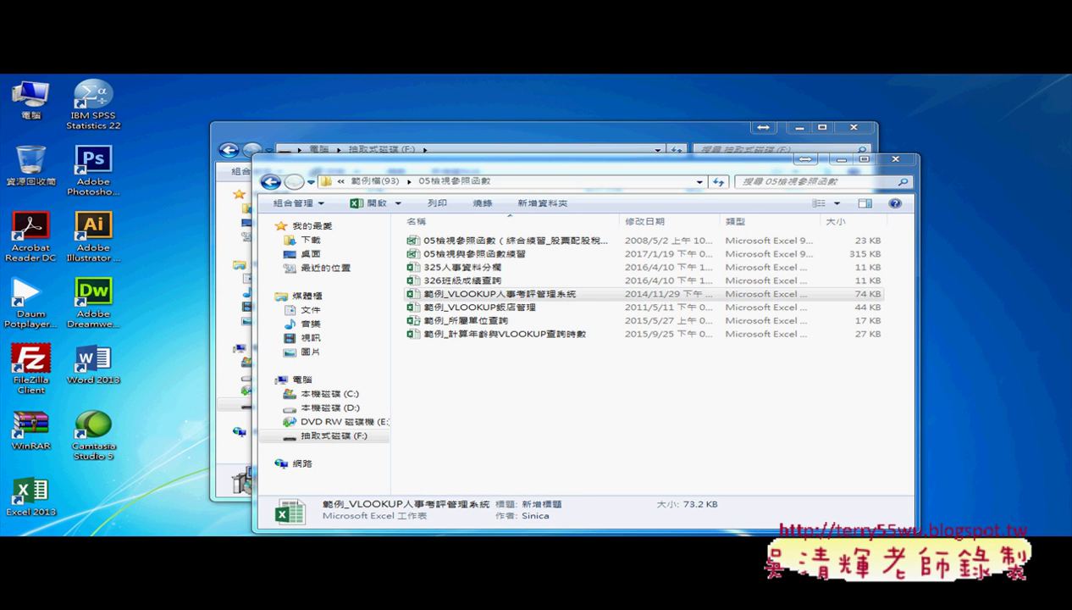
pyautogui.moveTo(153, 550)
pyautogui.click(124, 493)
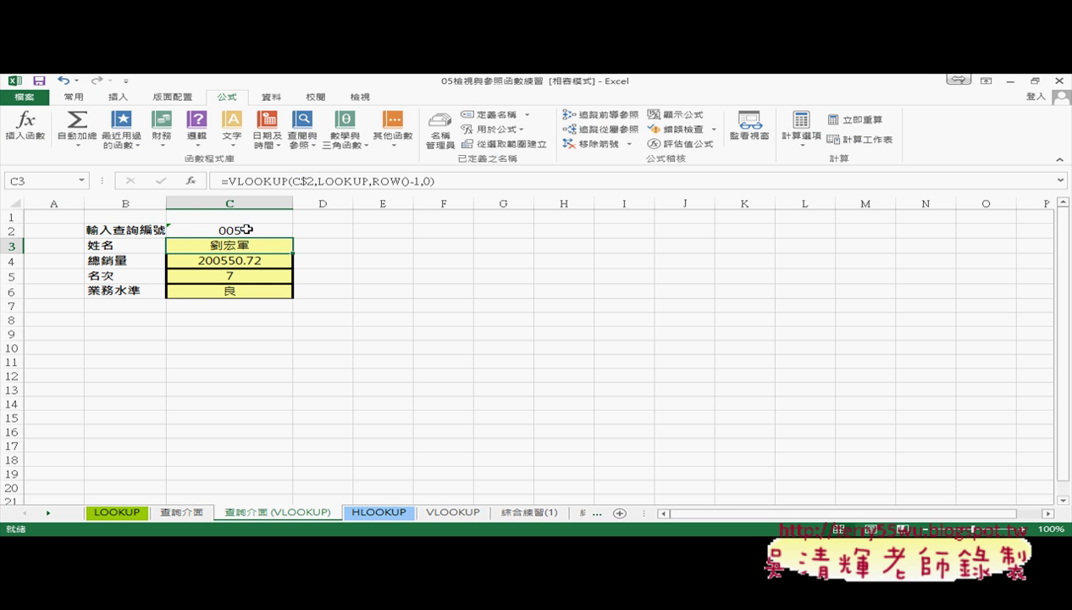
# Check lookup number 005 in C2 and the VLOOKUP formula in C3, then switch to Chrome.
pyautogui.click(246, 229)
pyautogui.click(246, 245)
pyautogui.moveTo(178, 559)
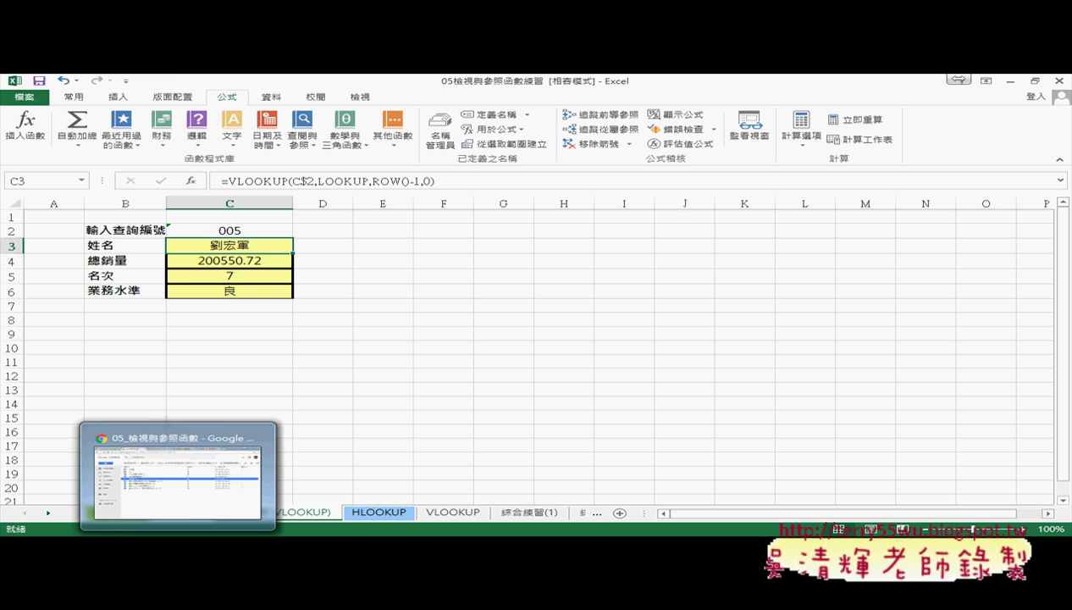
pyautogui.click(220, 476)
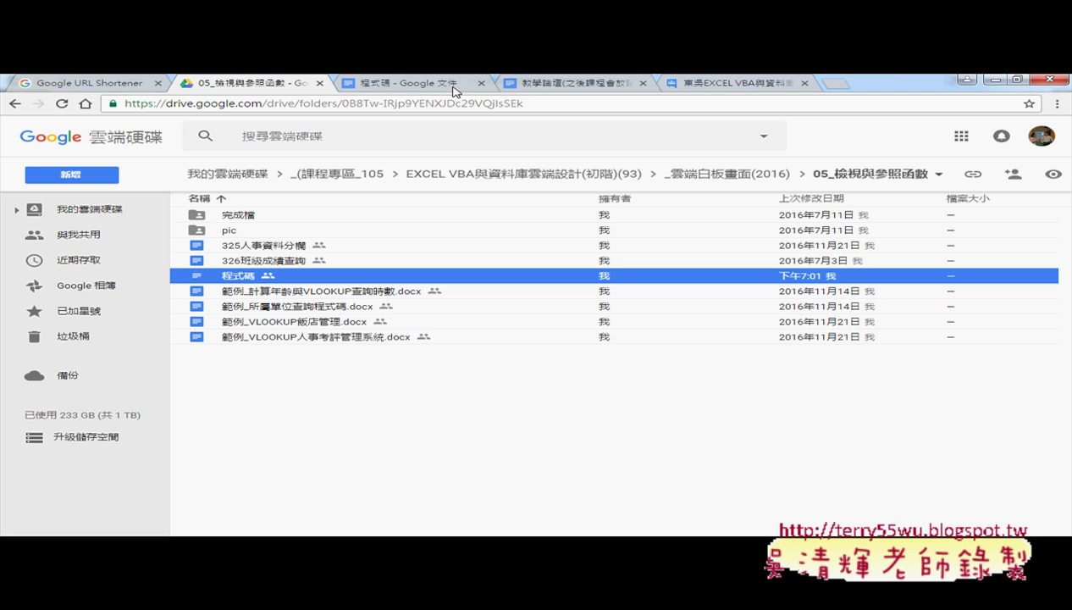
# Open the 程式碼 notes and highlight VLOOKUP in the formula, then the INDEX heading.
pyautogui.click(434, 85)
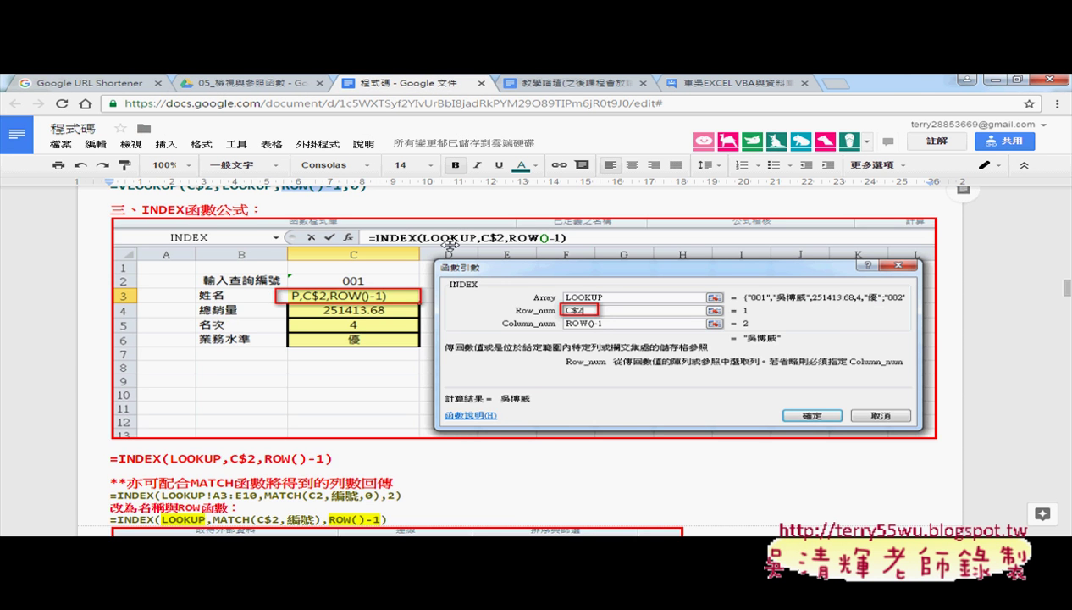
pyautogui.scroll(1, 442, 242)
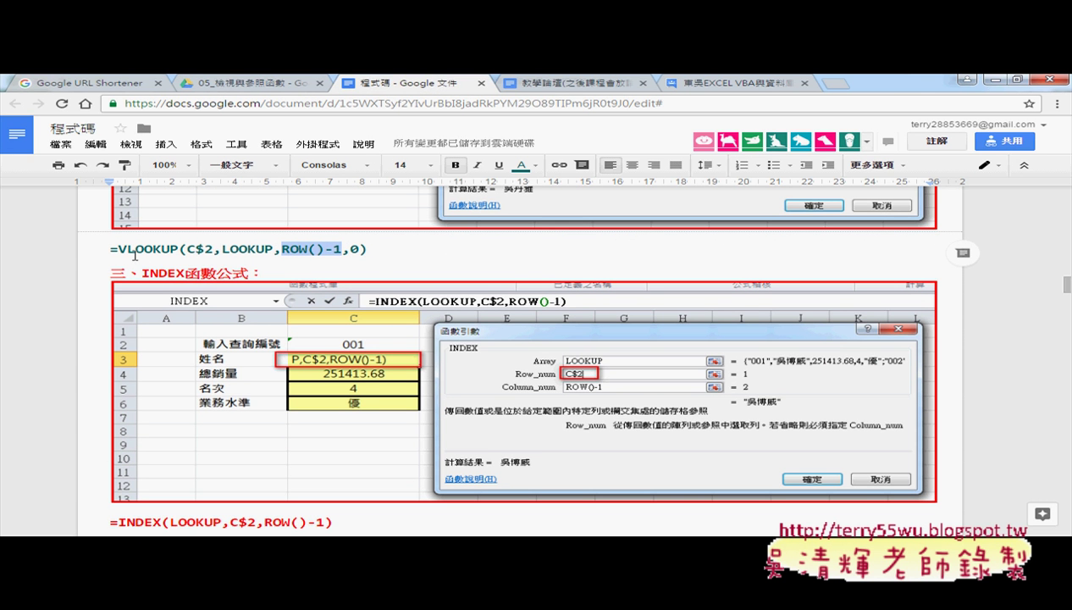
pyautogui.moveTo(118, 249); pyautogui.dragTo(175, 248)
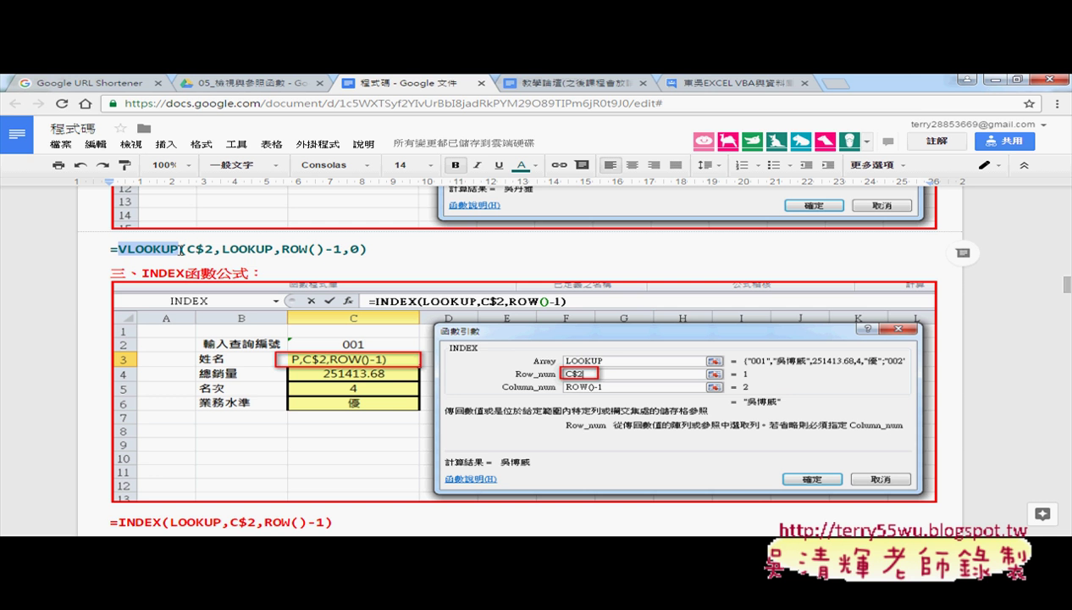
pyautogui.click(186, 273)
pyautogui.moveTo(185, 271); pyautogui.dragTo(142, 269)
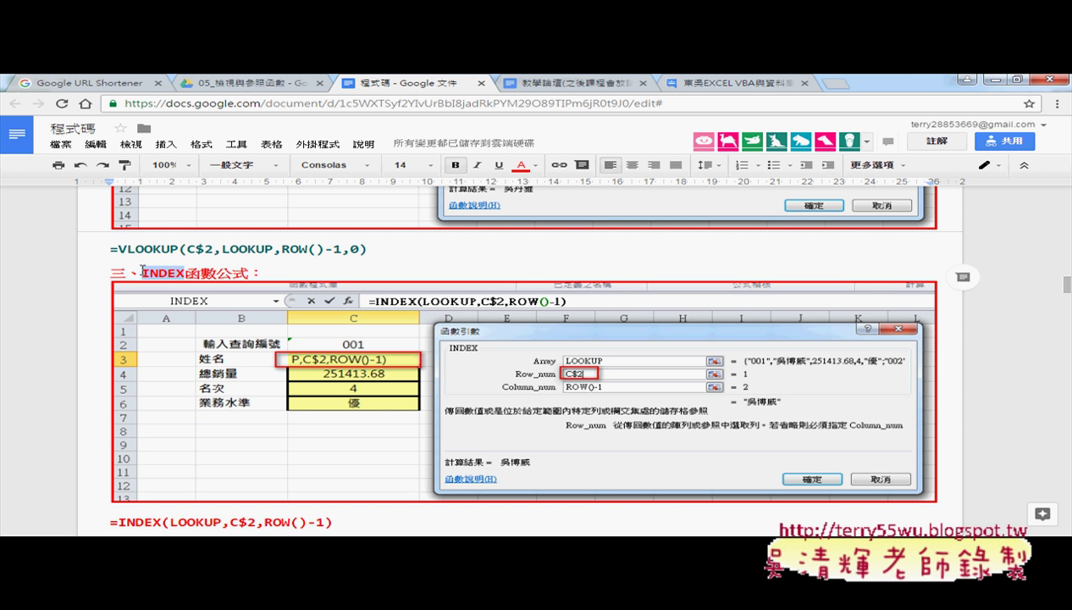
# Scroll down to highlight the OFFSET and INDIRECT headings, then bring the 05檢視參照函數 folder forward.
pyautogui.scroll(-2, 326, 358)
pyautogui.scroll(-3, 327, 357)
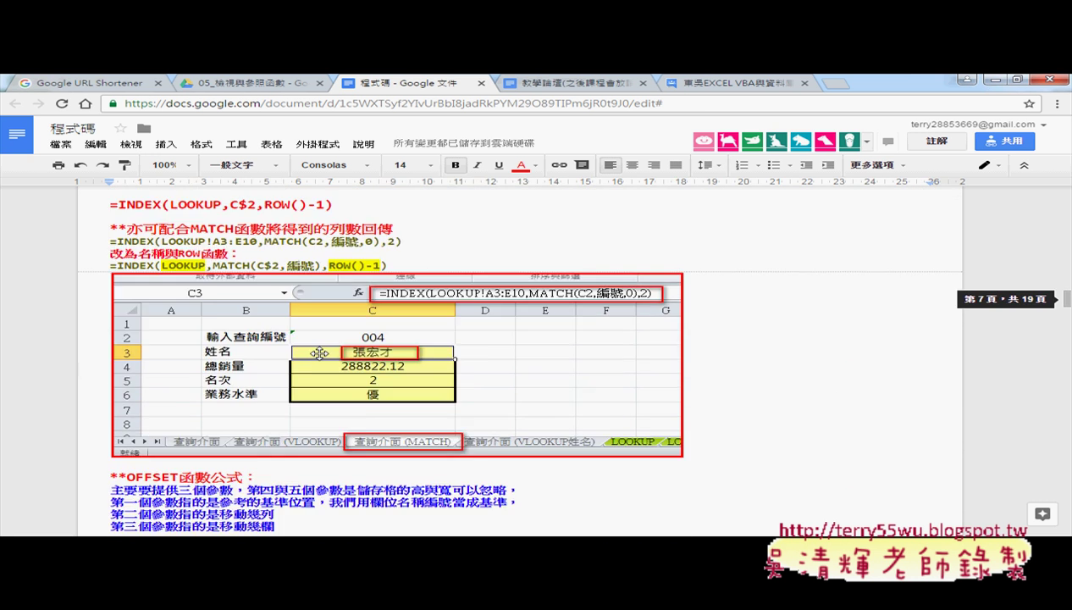
pyautogui.scroll(-2, 327, 357)
pyautogui.moveTo(126, 348); pyautogui.dragTo(178, 348)
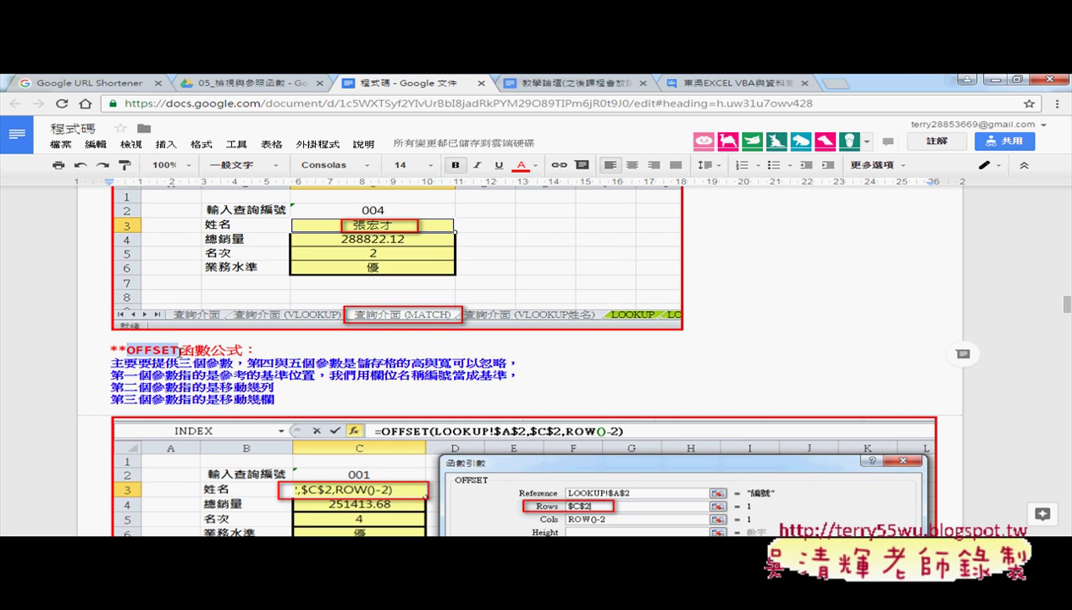
pyautogui.scroll(-6, 234, 376)
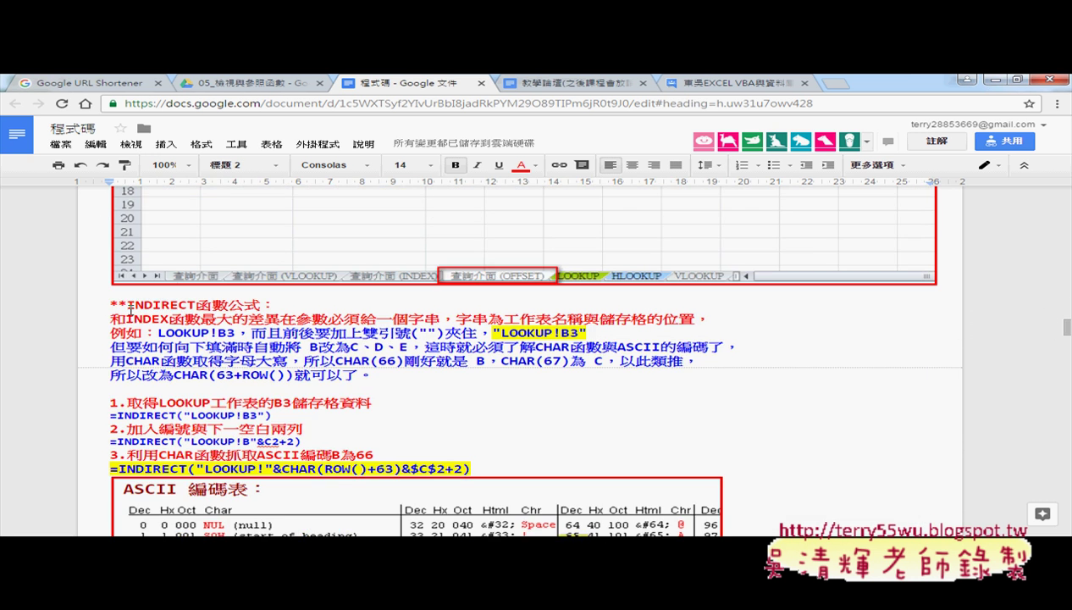
pyautogui.moveTo(126, 305); pyautogui.dragTo(194, 304)
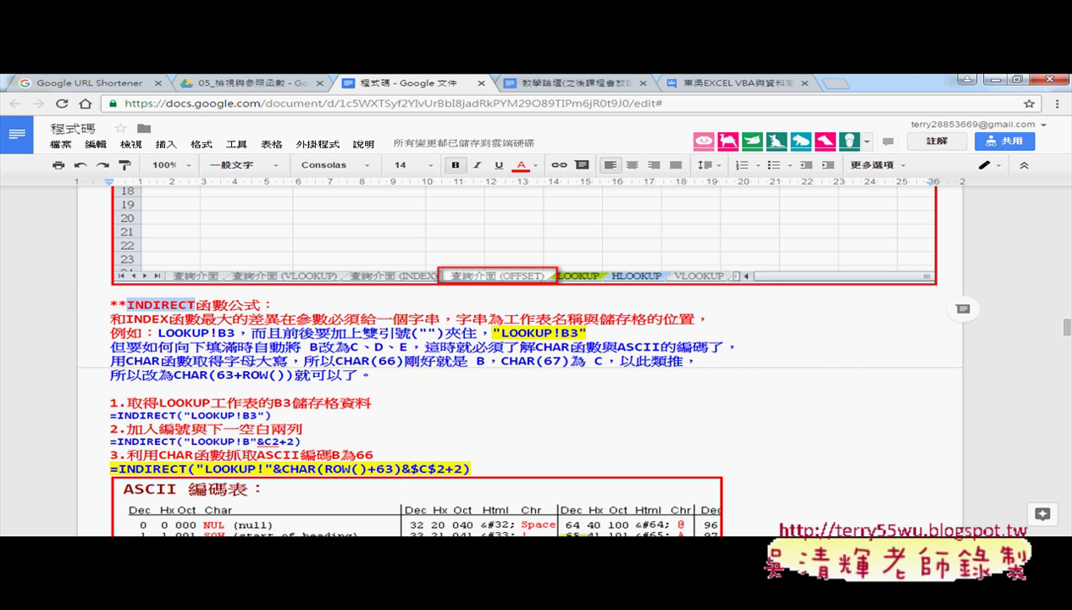
pyautogui.click(232, 496)
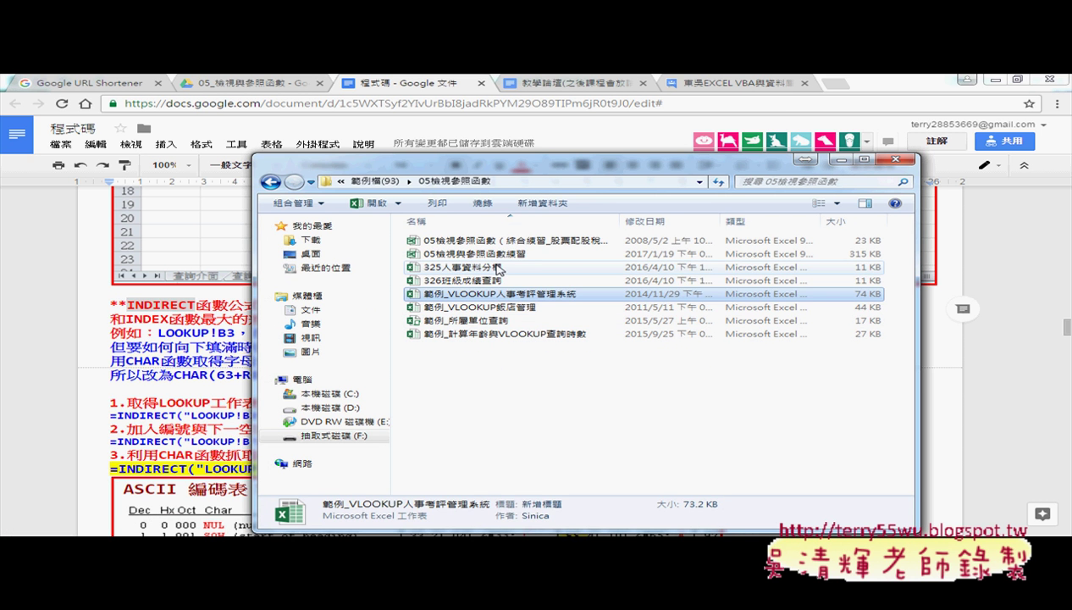
# Select 325人事資料分欄 in the Explorer file list and open it in Excel.
pyautogui.click(498, 267)
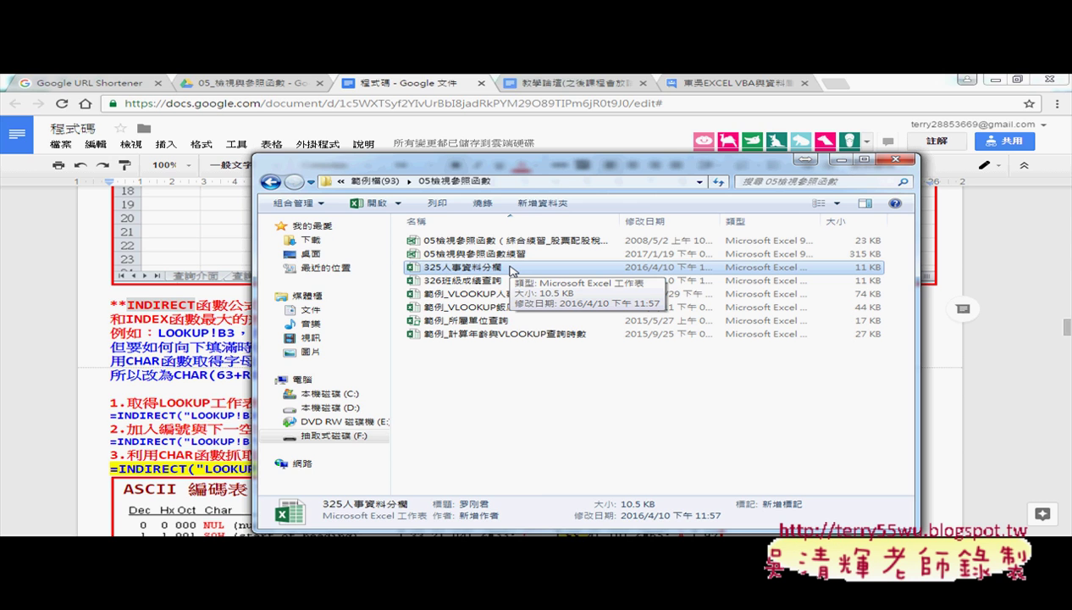
pyautogui.doubleClick(511, 268)
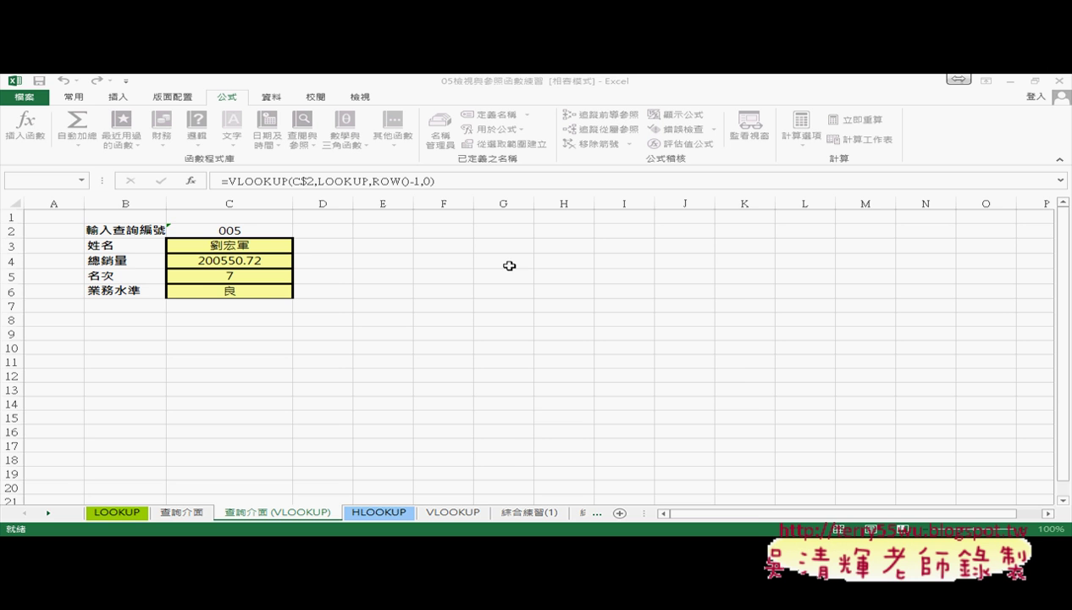
# Switch to the 05檢視參照函數 Explorer window using its taskbar preview.
pyautogui.moveTo(383, 542)
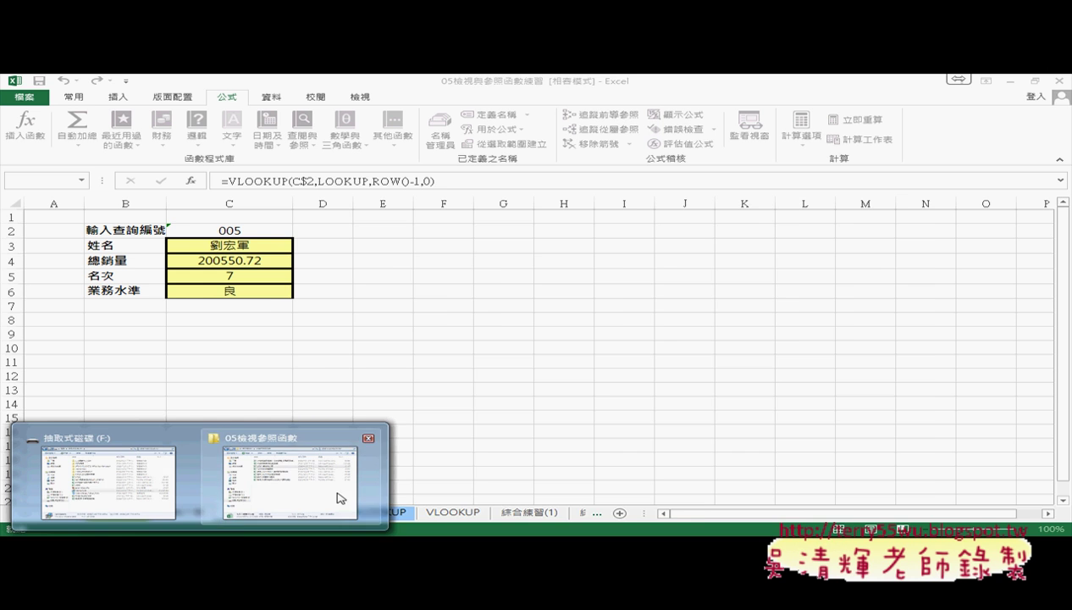
pyautogui.click(335, 490)
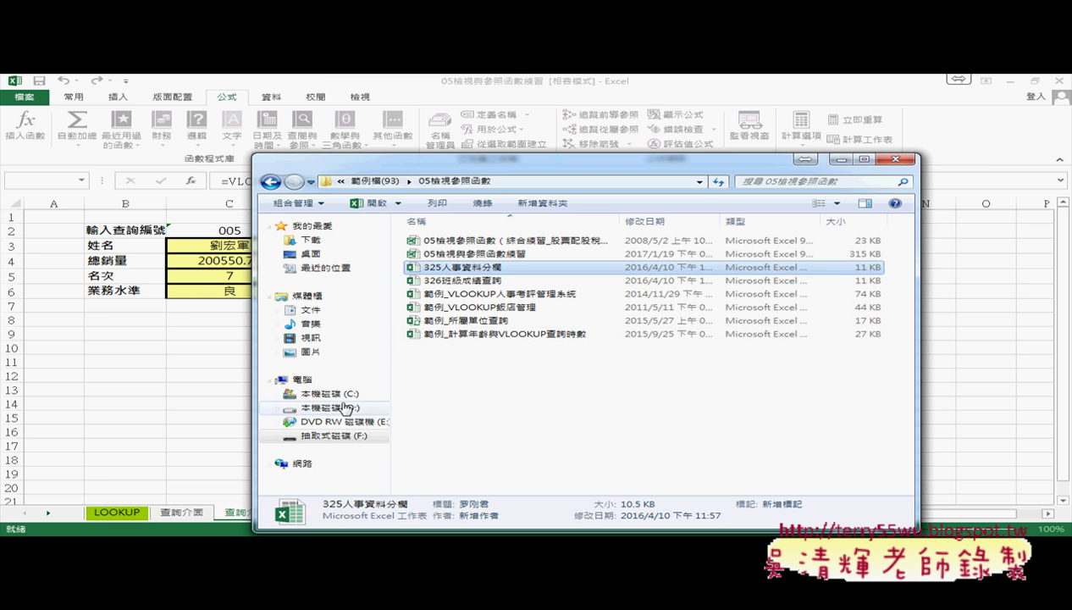
# Return to the 程式碼 notes in Chrome and highlight the 三、INDEX函數公式 heading.
pyautogui.click(235, 482)
pyautogui.scroll(1, 269, 322)
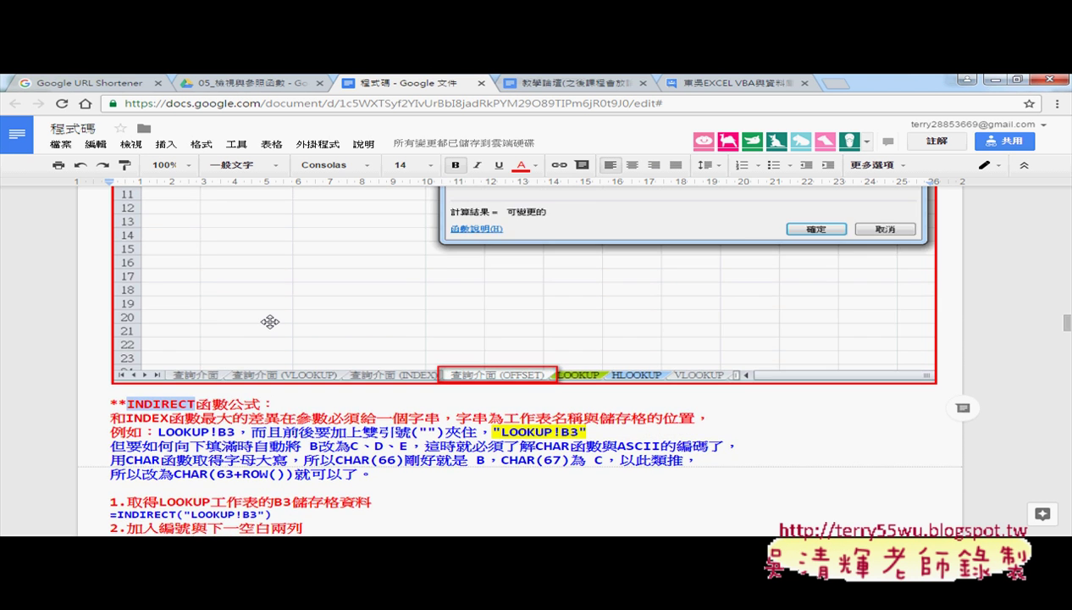
pyautogui.scroll(5, 269, 323)
pyautogui.scroll(3, 269, 323)
pyautogui.scroll(2, 269, 321)
pyautogui.scroll(2, 270, 322)
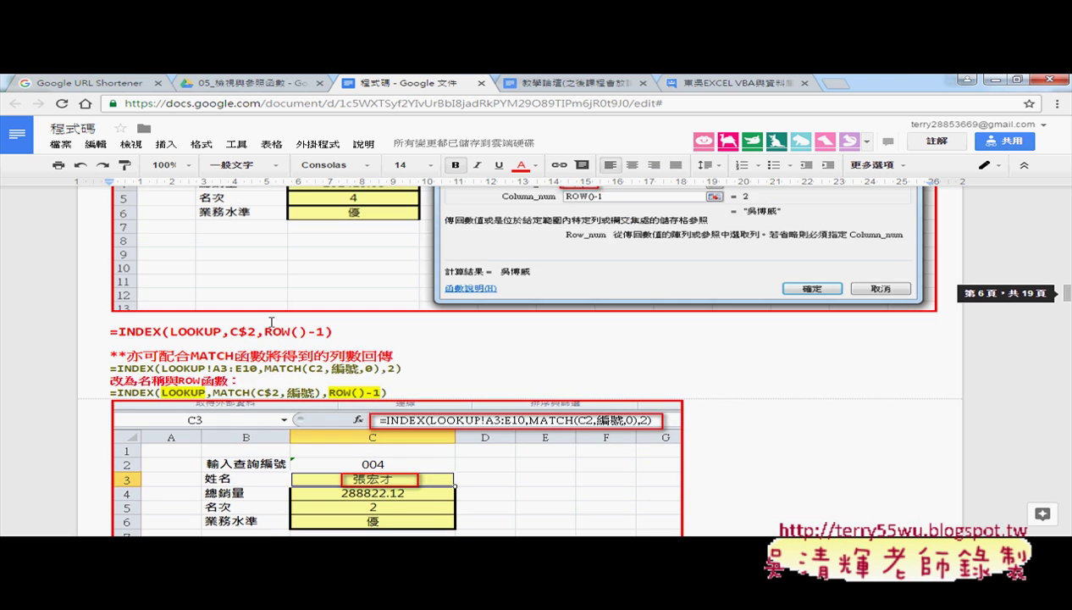
pyautogui.scroll(2, 173, 336)
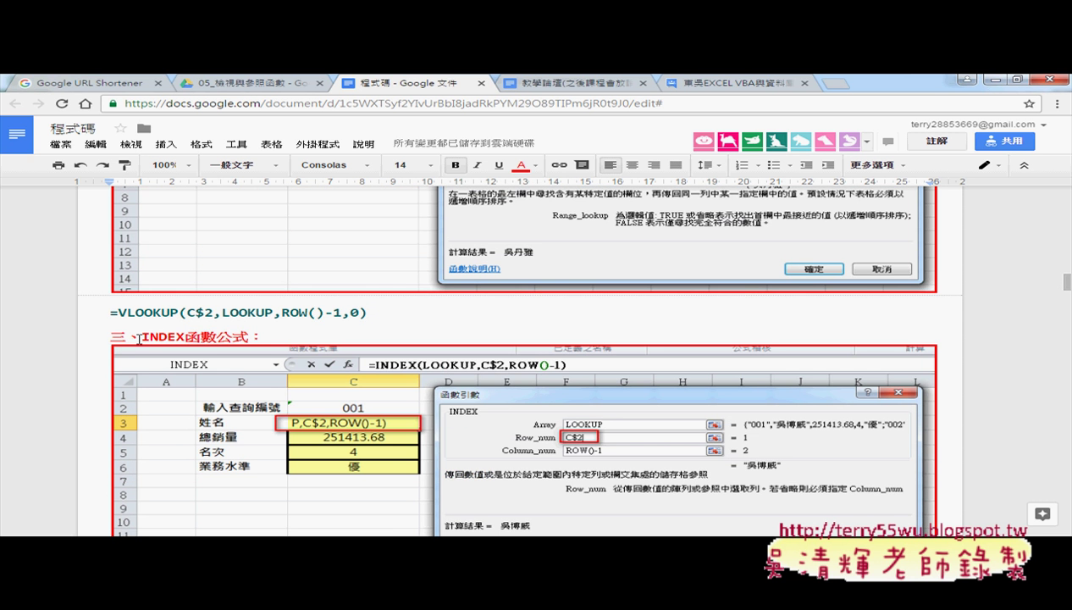
pyautogui.moveTo(140, 337); pyautogui.dragTo(246, 339)
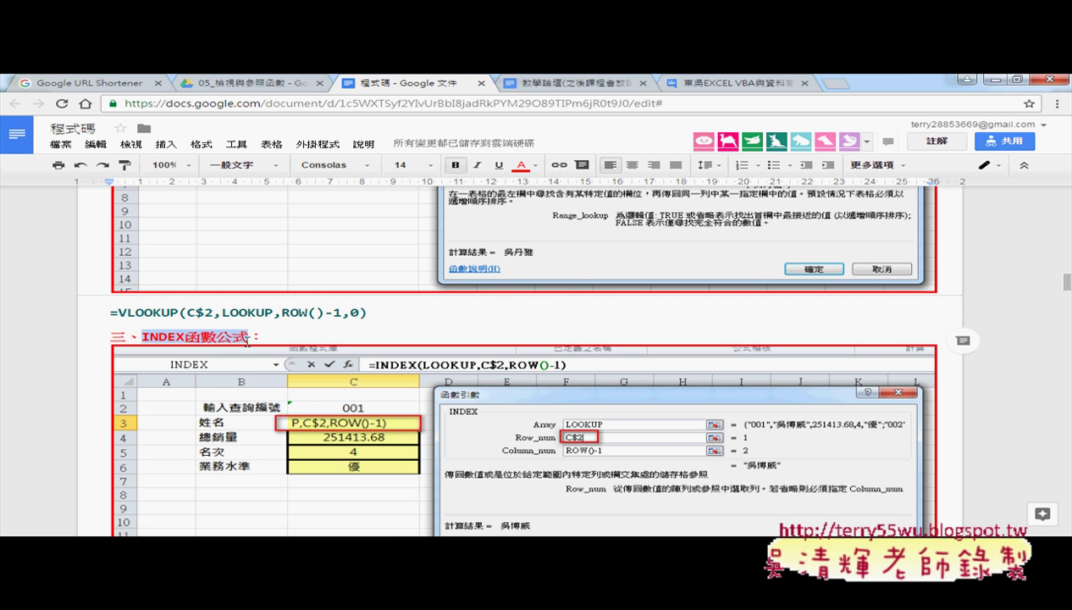